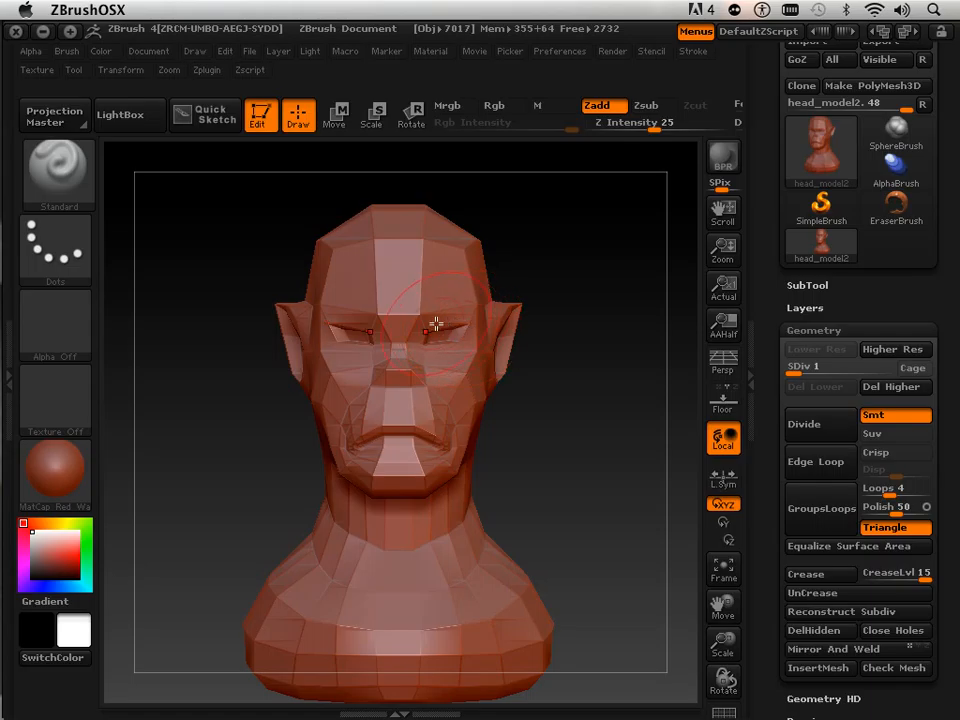
Step: Set the head's subdivision level to 6 and examine the sculpt from the front and both sides
drag(806, 365, 921, 377)
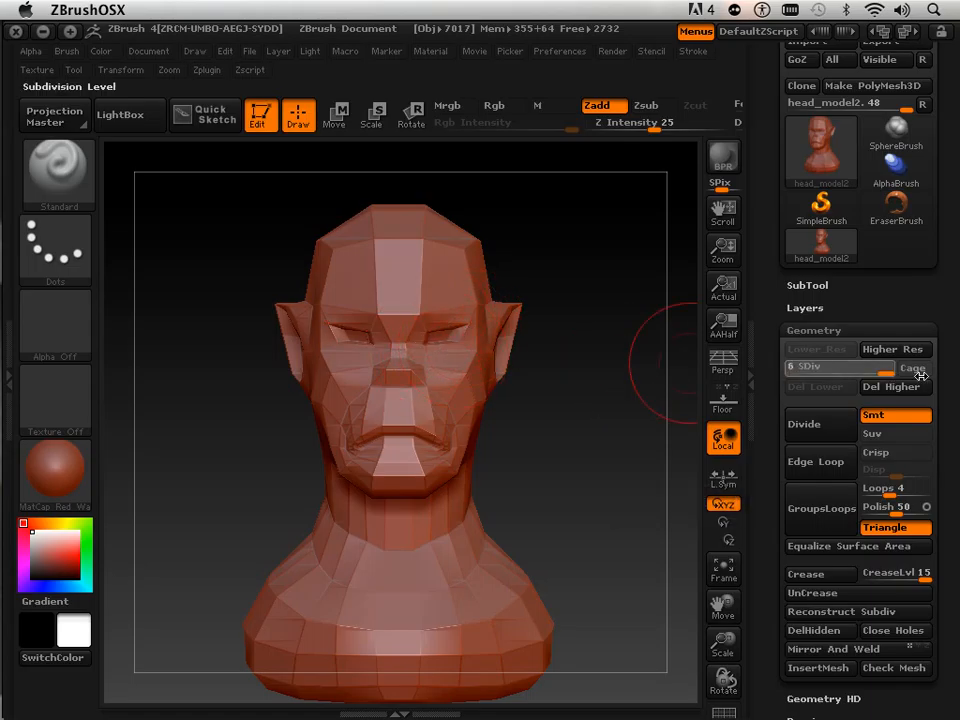
drag(585, 444, 565, 441)
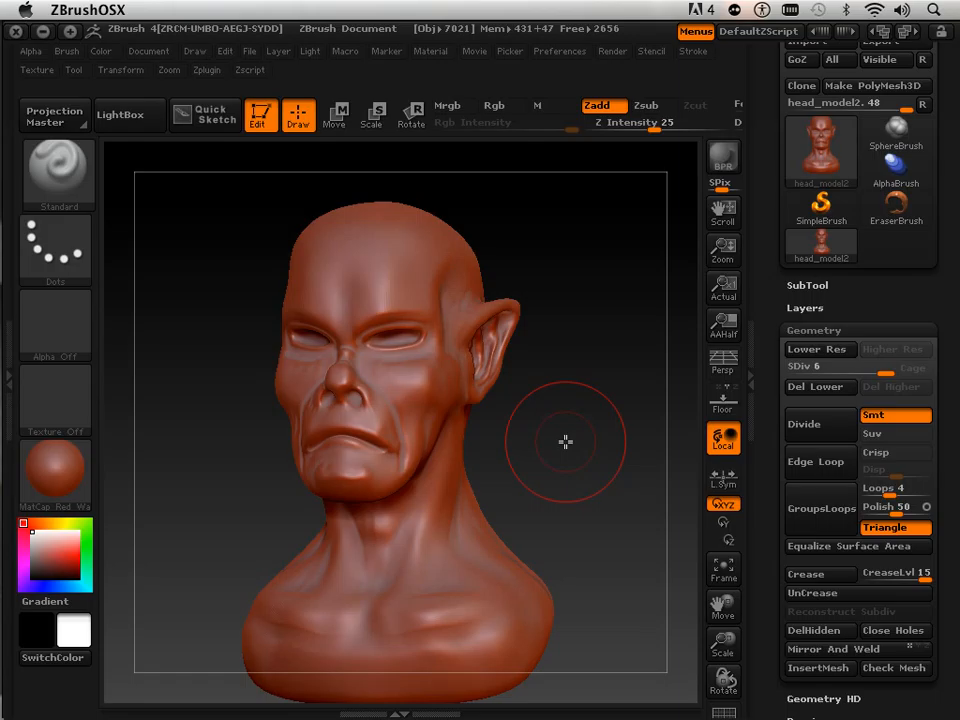
drag(568, 461, 649, 467)
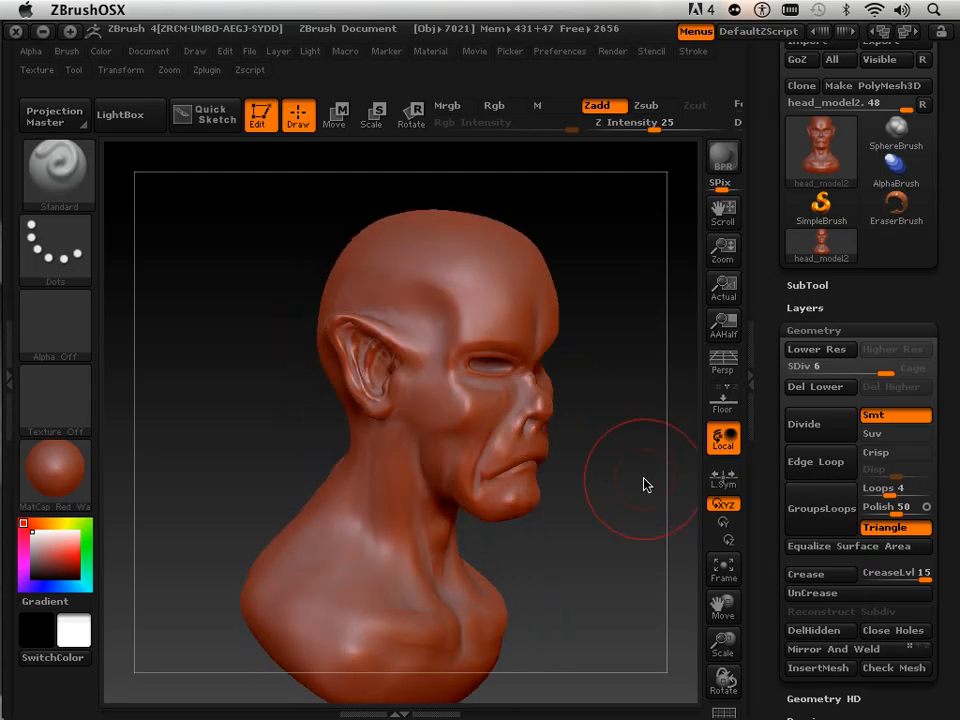
mouse_move(611, 519)
mouse_down()
mouse_move(611, 510)
mouse_move(628, 516)
mouse_up()
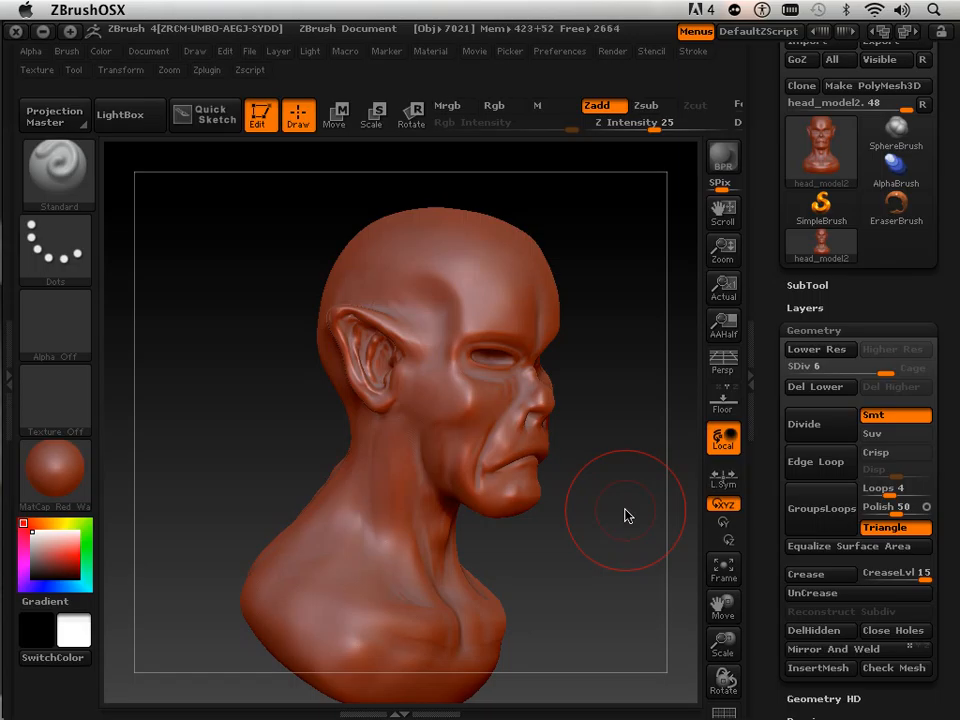
mouse_move(606, 465)
mouse_down()
mouse_move(612, 410)
mouse_move(649, 422)
mouse_move(525, 435)
mouse_up()
drag(594, 444, 500, 435)
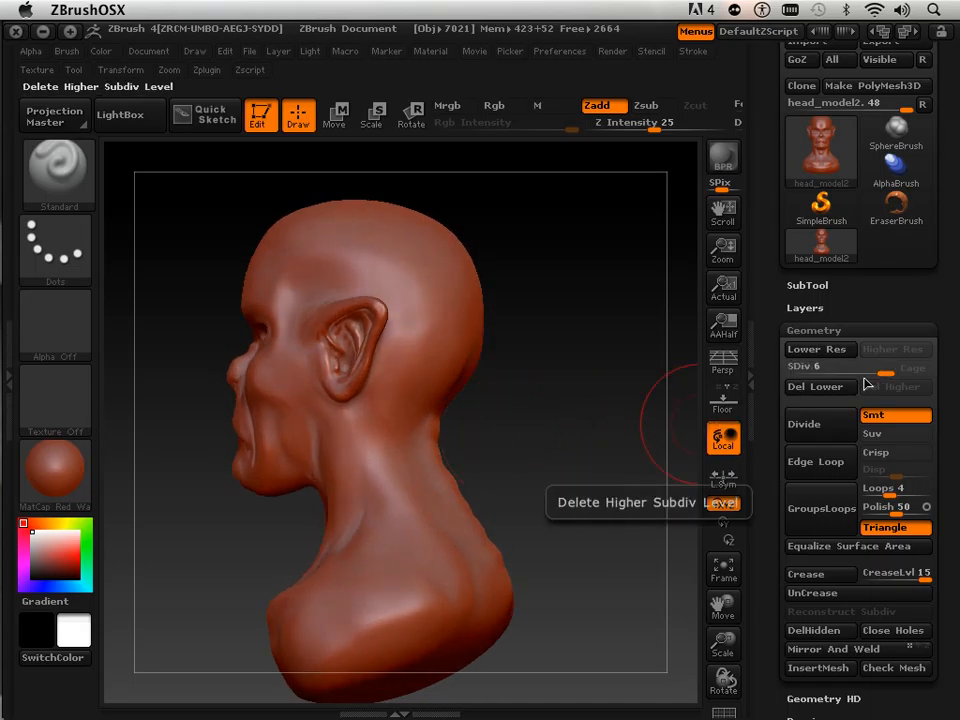
drag(555, 433, 641, 432)
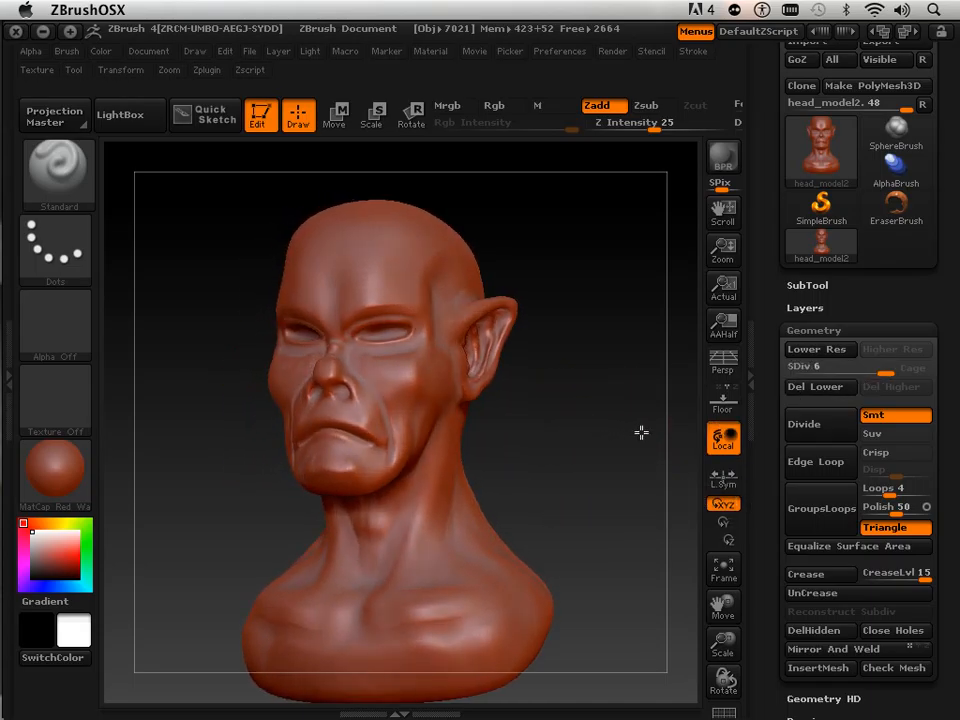
drag(561, 439, 597, 437)
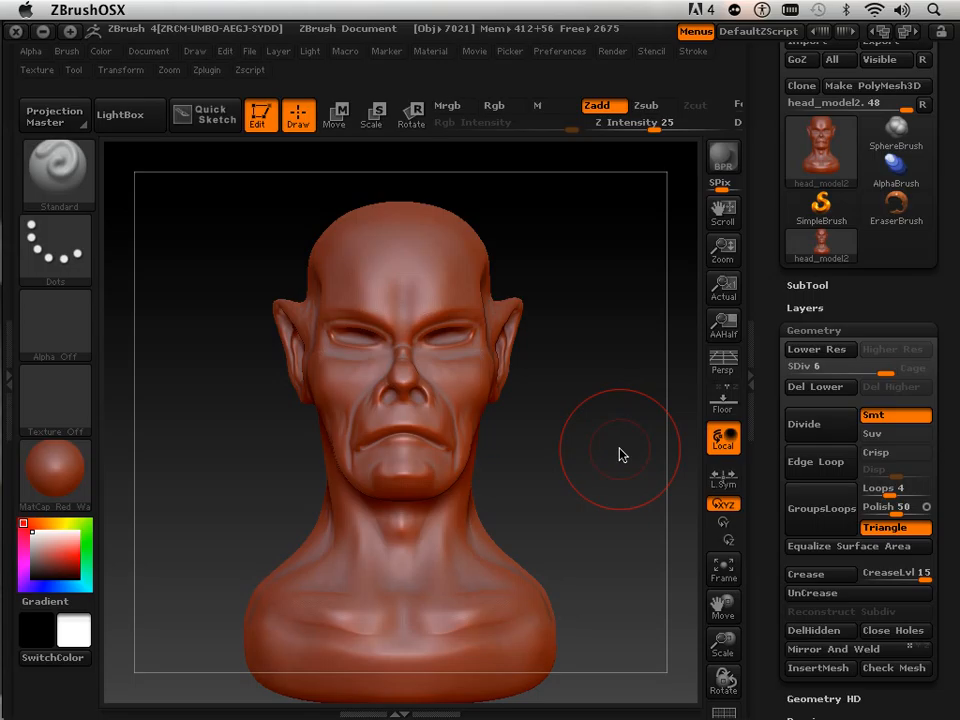
mouse_move(589, 467)
mouse_down()
mouse_move(574, 467)
mouse_move(591, 477)
mouse_up()
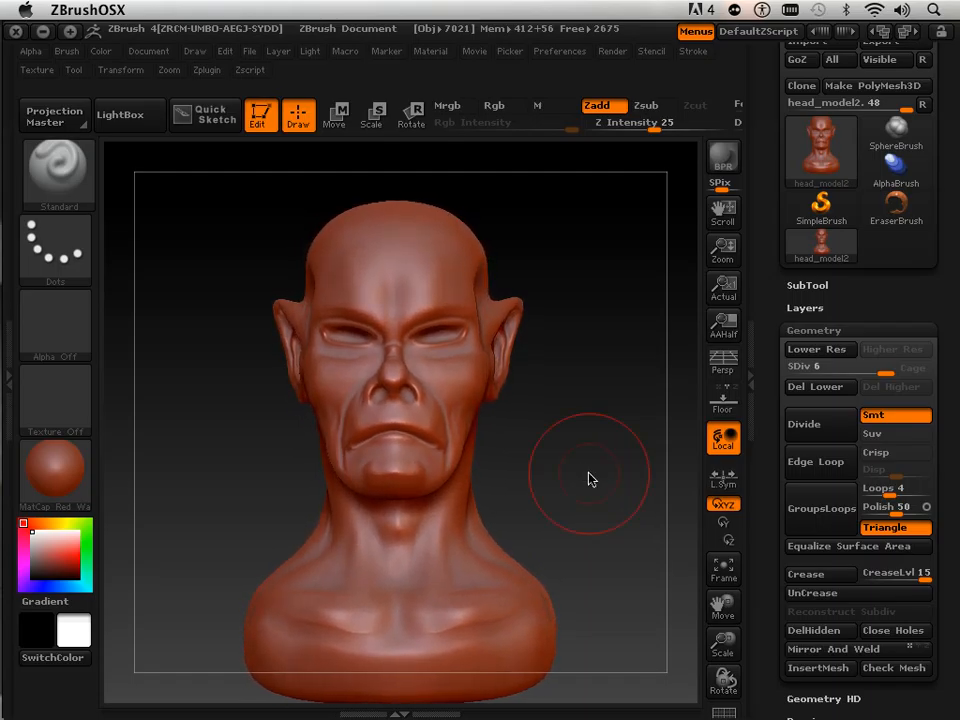
Step: Choose the Move sculpting brush and set the head's subdivision level to 1
click(84, 193)
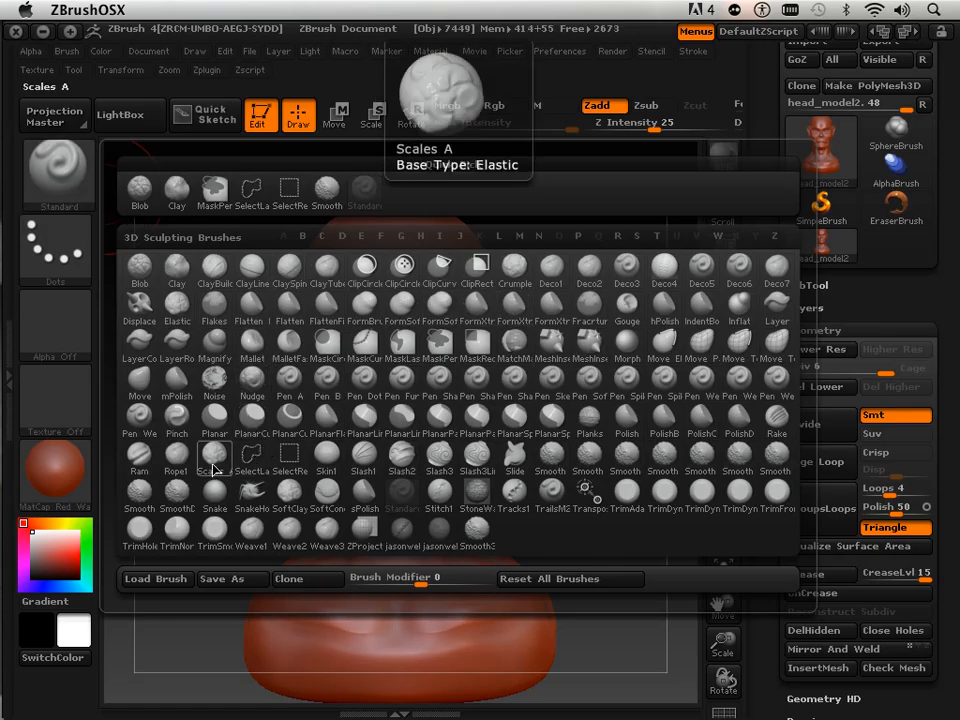
click(519, 237)
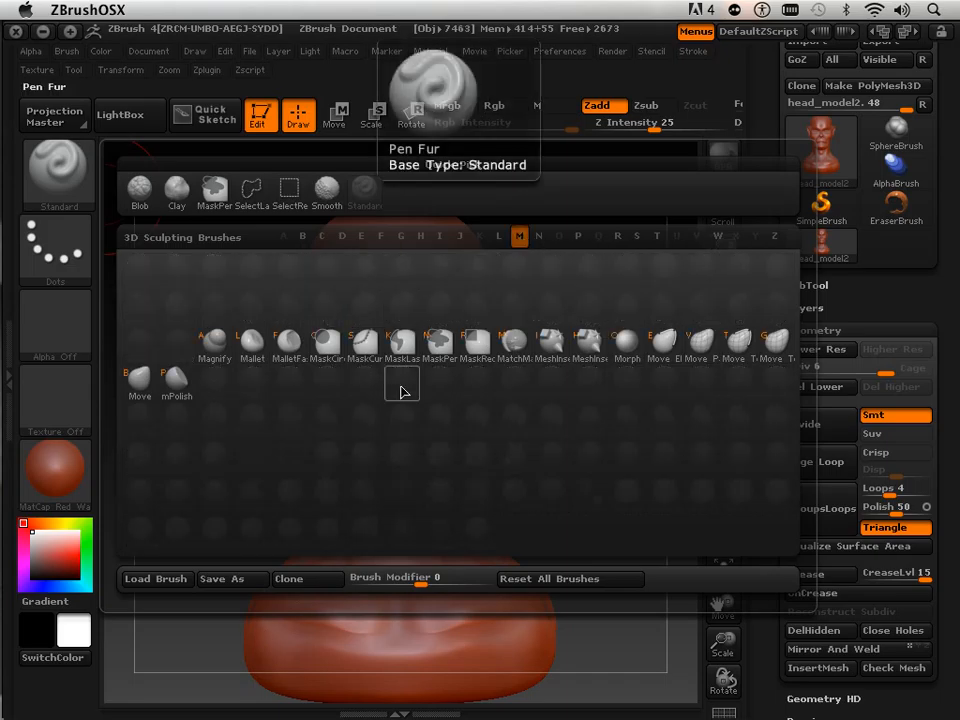
click(139, 378)
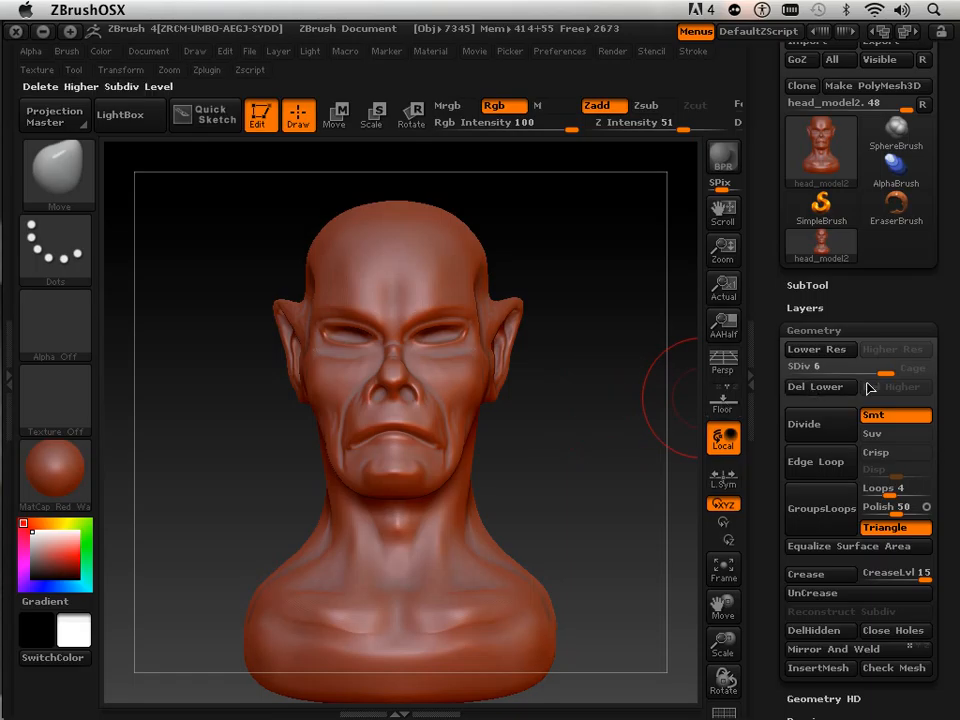
drag(864, 374, 792, 367)
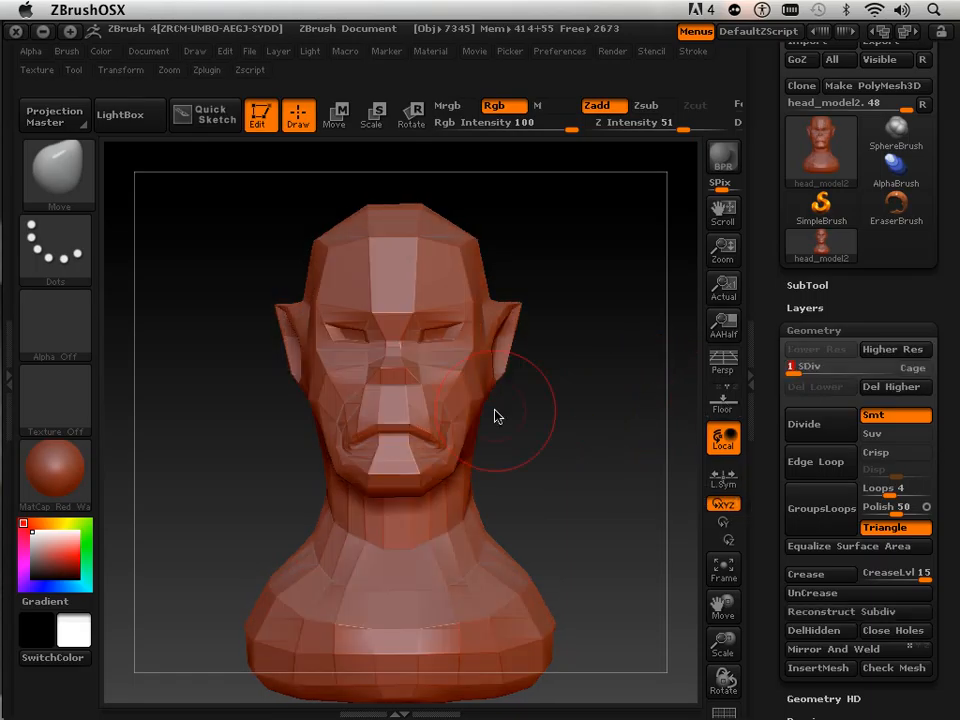
Step: Pull the cheeks outward and the chin downward on the low-resolution head, and check the deformation at subdivision level 6
mouse_move(473, 381)
mouse_down()
mouse_move(555, 341)
mouse_move(617, 341)
mouse_move(666, 306)
mouse_move(551, 456)
mouse_move(461, 482)
mouse_move(332, 613)
mouse_move(319, 609)
mouse_move(408, 609)
mouse_move(396, 602)
mouse_up()
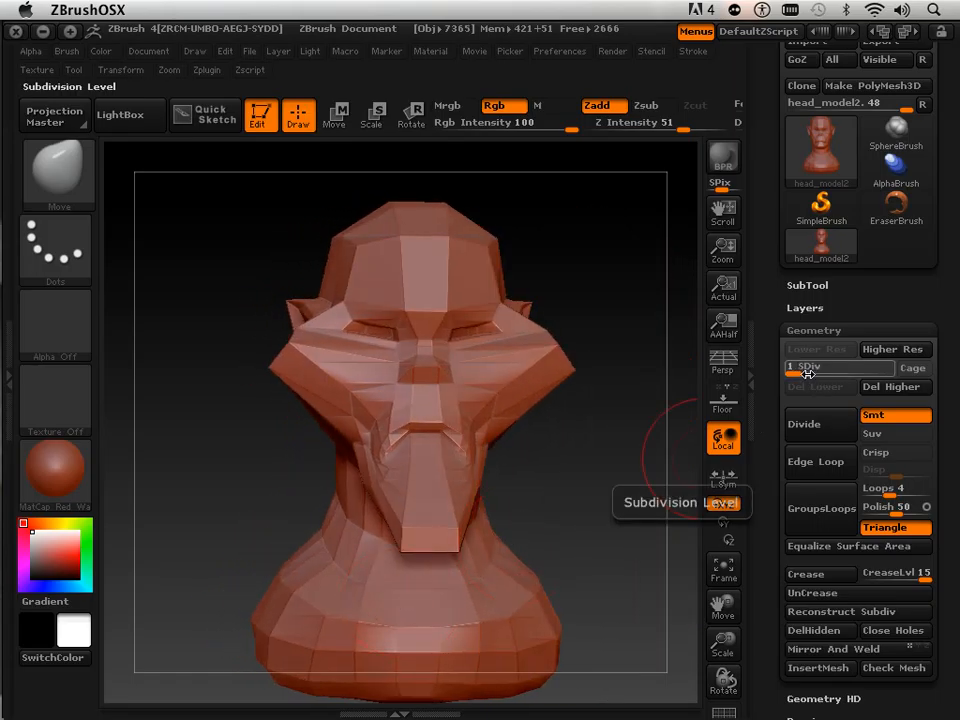
drag(858, 371, 890, 370)
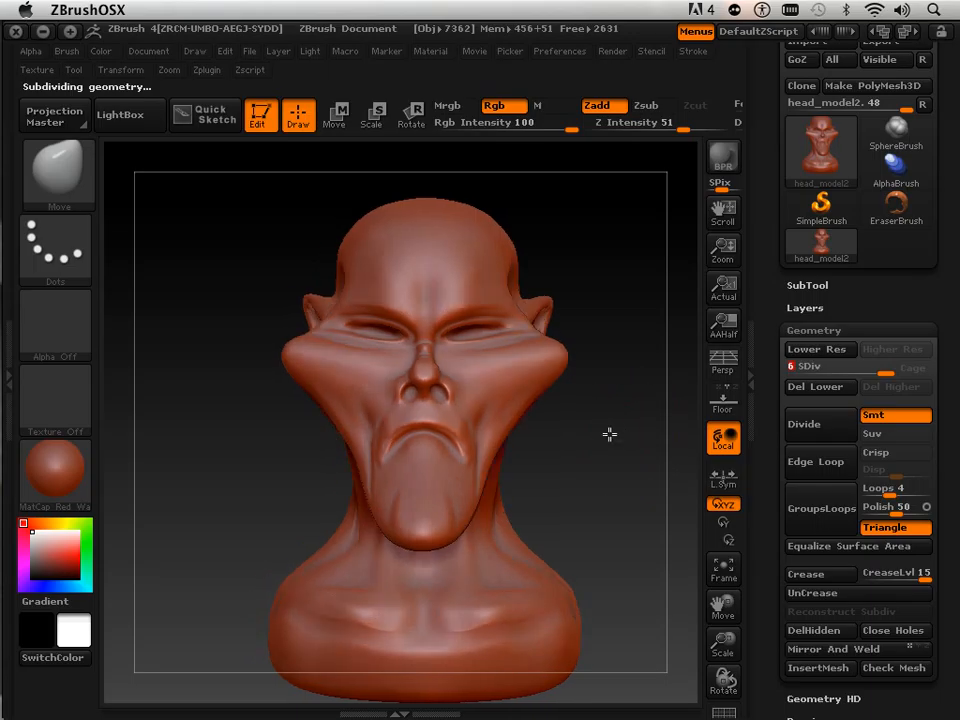
mouse_move(604, 436)
mouse_down()
mouse_move(639, 437)
mouse_move(628, 432)
mouse_up()
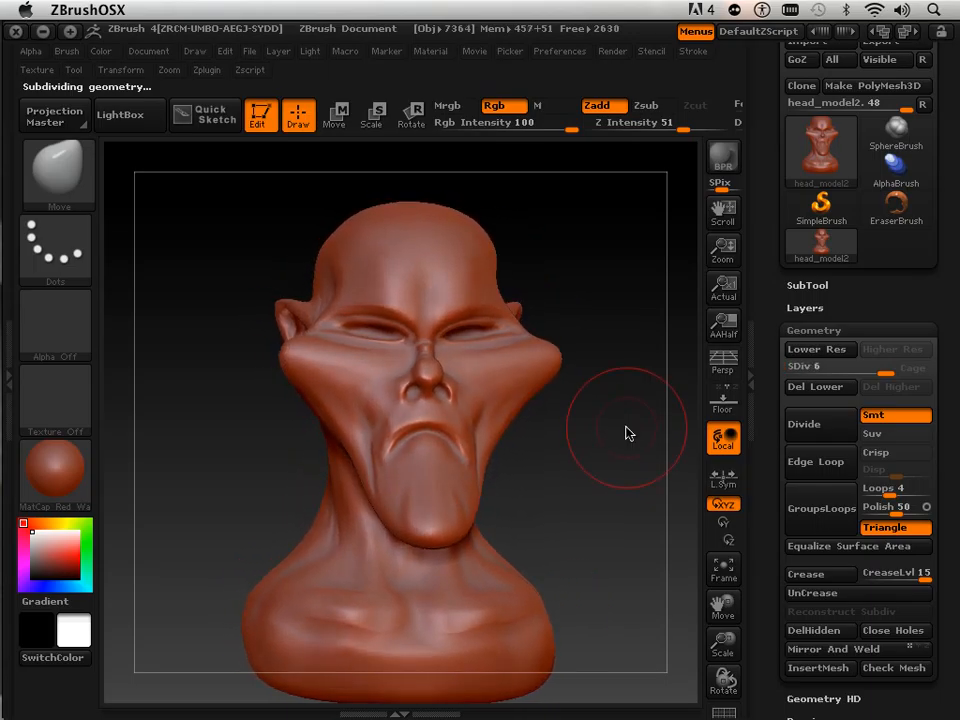
Step: Undo the cheek and chin deformation on the head
key(super+z)
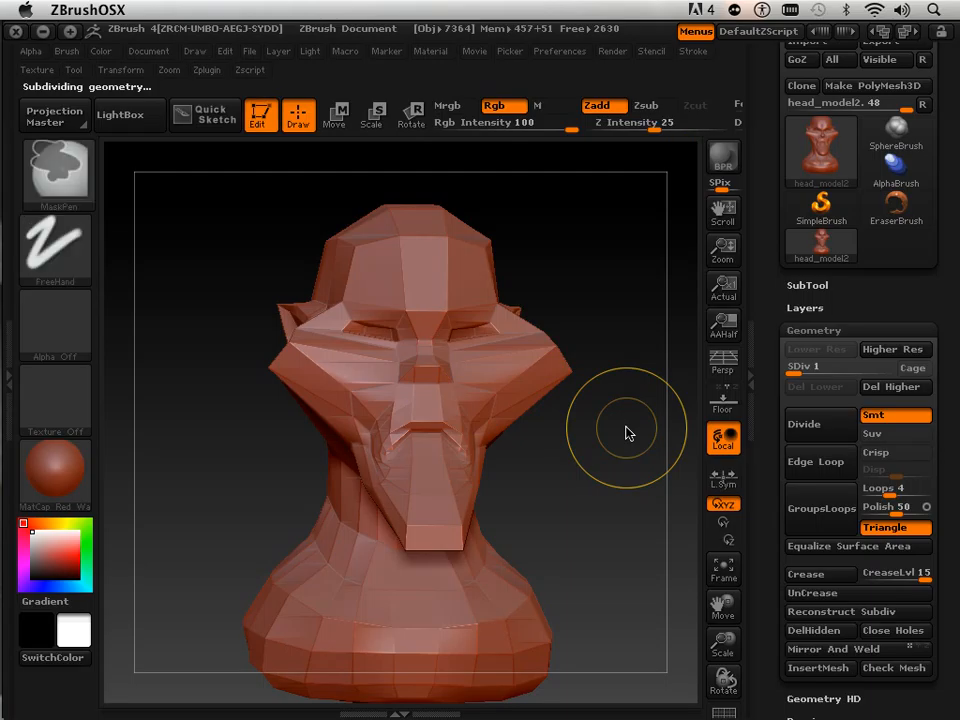
key(super+z)
key(super+z)
key(super+z)
key(super+z)
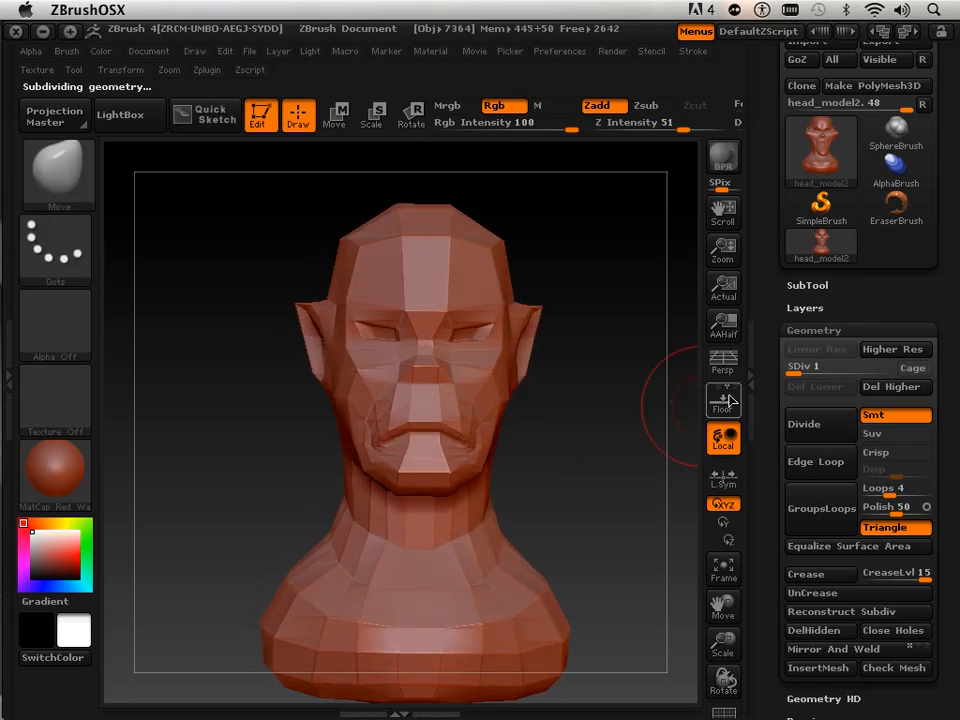
Step: Raise the restored head to subdivision level 6 and examine its facial detail from the front and side
drag(794, 371, 893, 364)
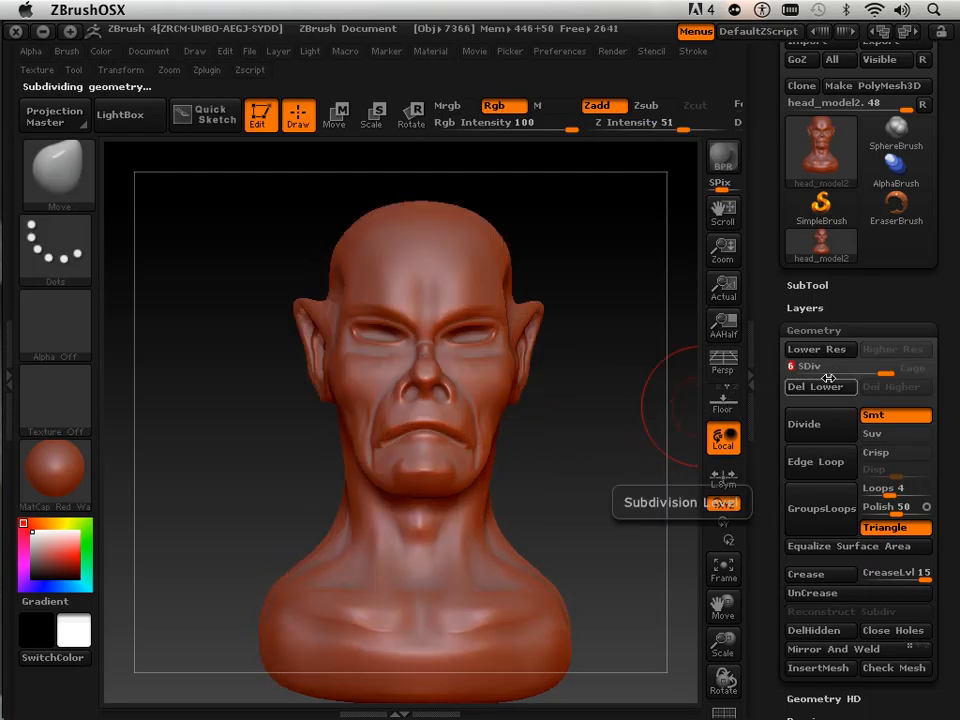
mouse_move(630, 437)
mouse_down()
mouse_move(581, 435)
mouse_move(641, 437)
mouse_up()
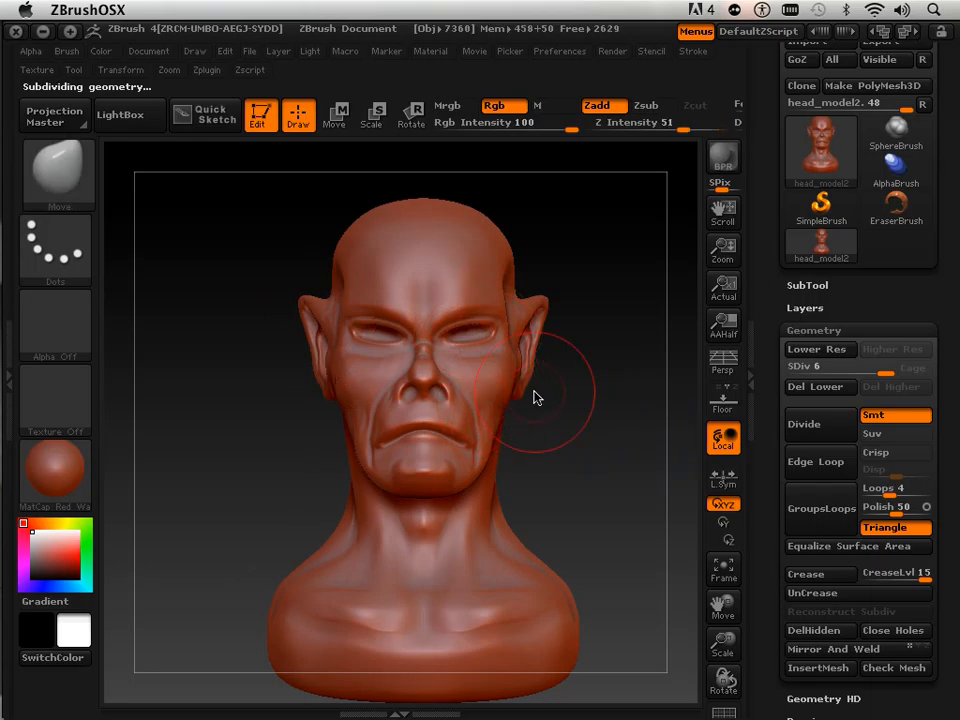
drag(564, 411, 533, 409)
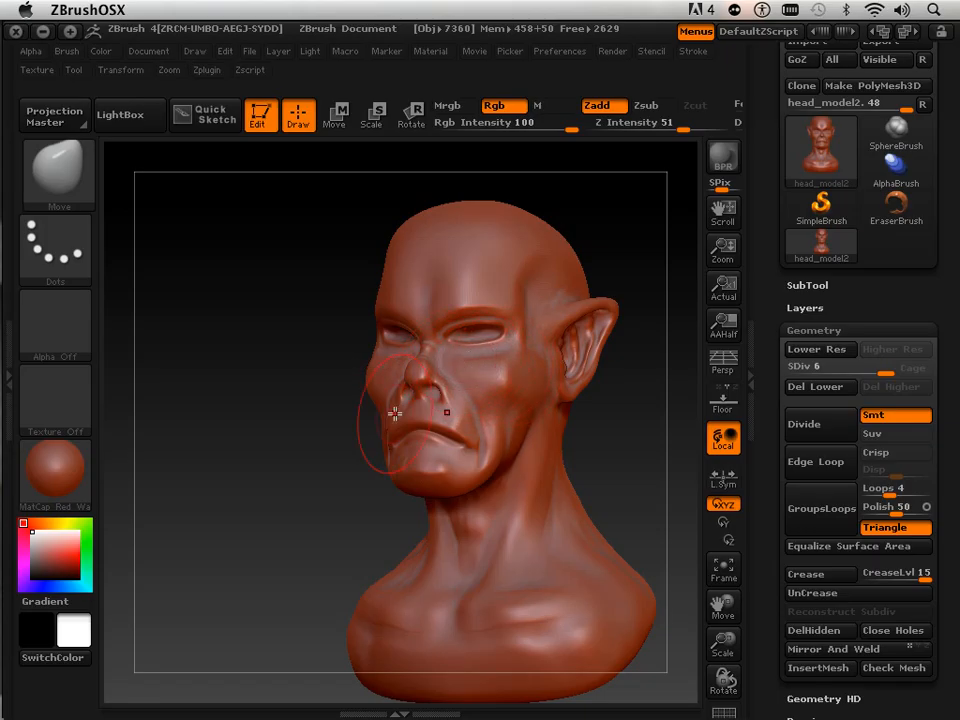
drag(259, 471, 231, 471)
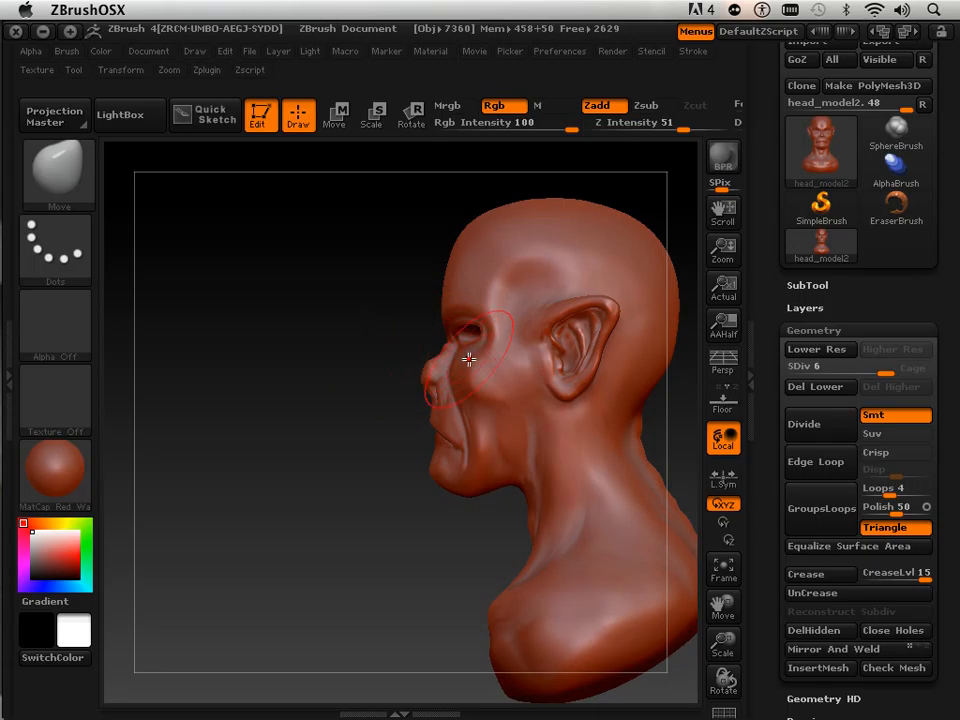
mouse_move(317, 381)
mouse_down()
mouse_move(317, 390)
mouse_move(438, 394)
mouse_move(415, 394)
mouse_up()
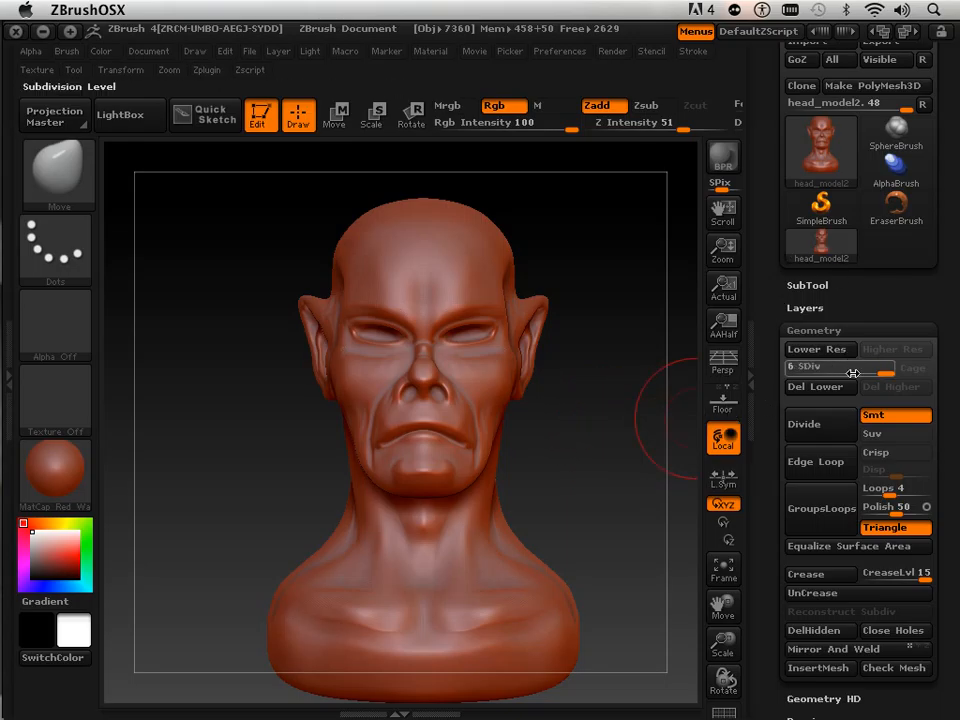
Step: Set the head to subdivision level 1, fit it to the view and turn on the polyframe display
drag(861, 373, 779, 371)
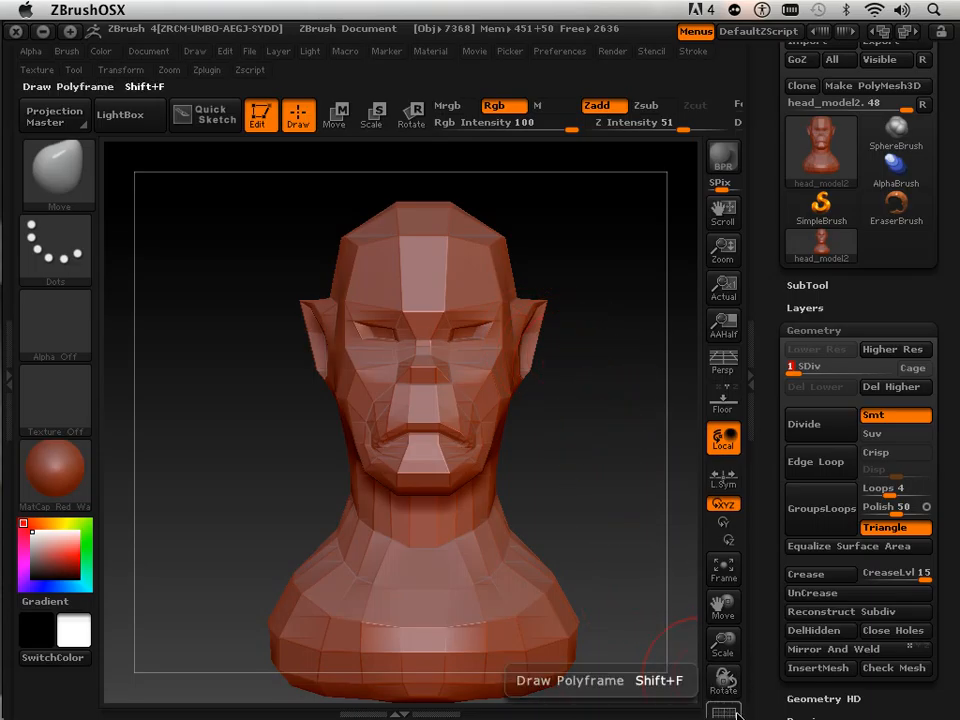
click(723, 568)
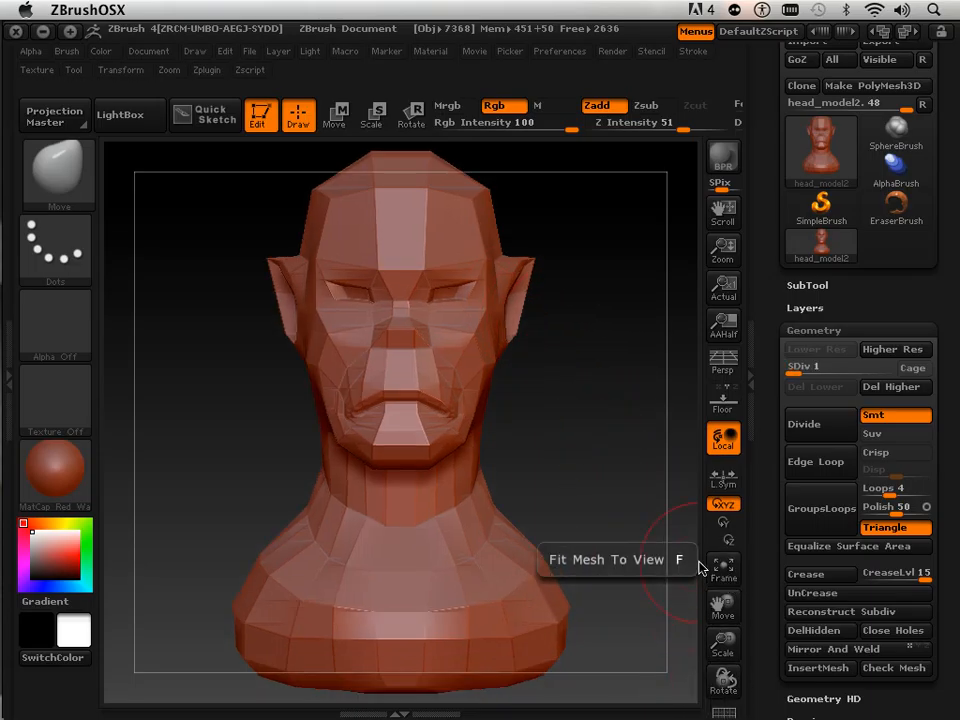
click(723, 710)
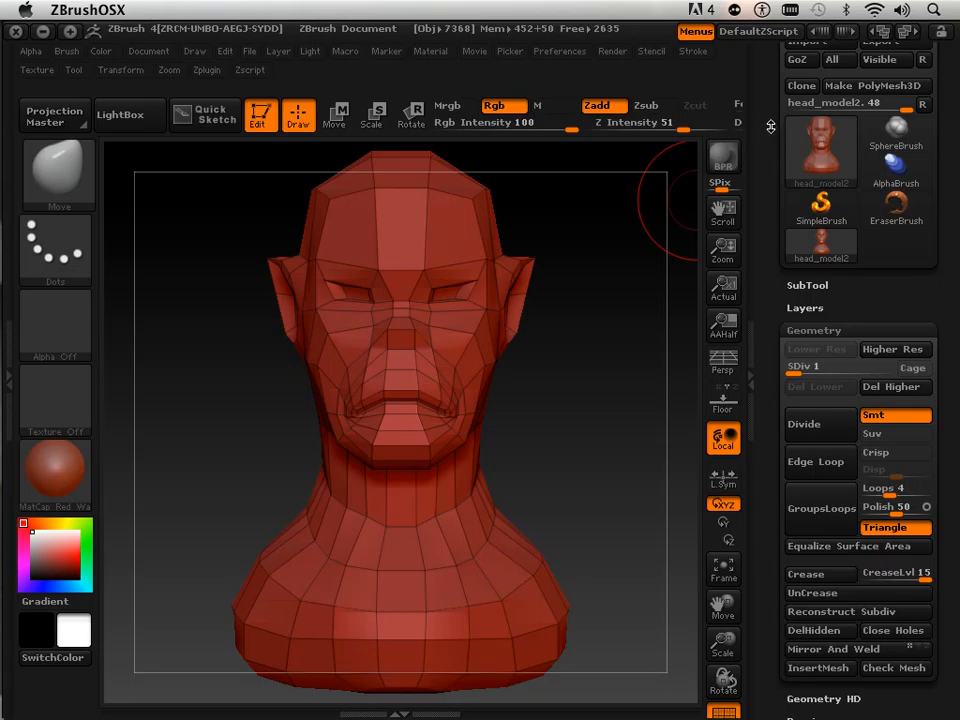
Step: Send the low-resolution head to Maya with GoZ, switch to Maya and close the Essential Skills Movies window
scroll(771, 126, up, 2)
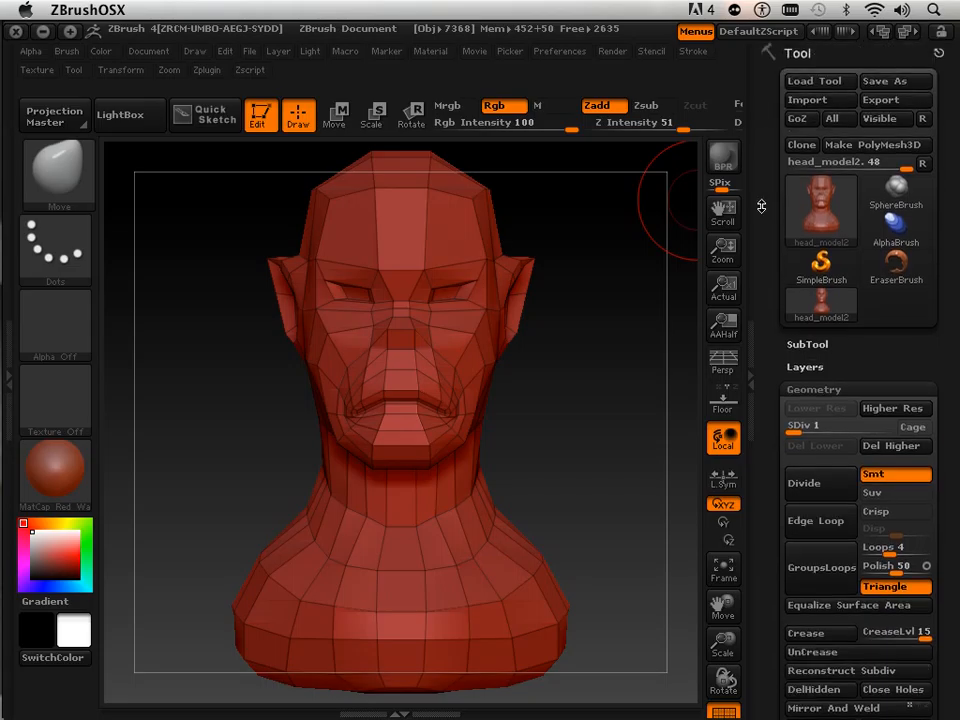
click(797, 126)
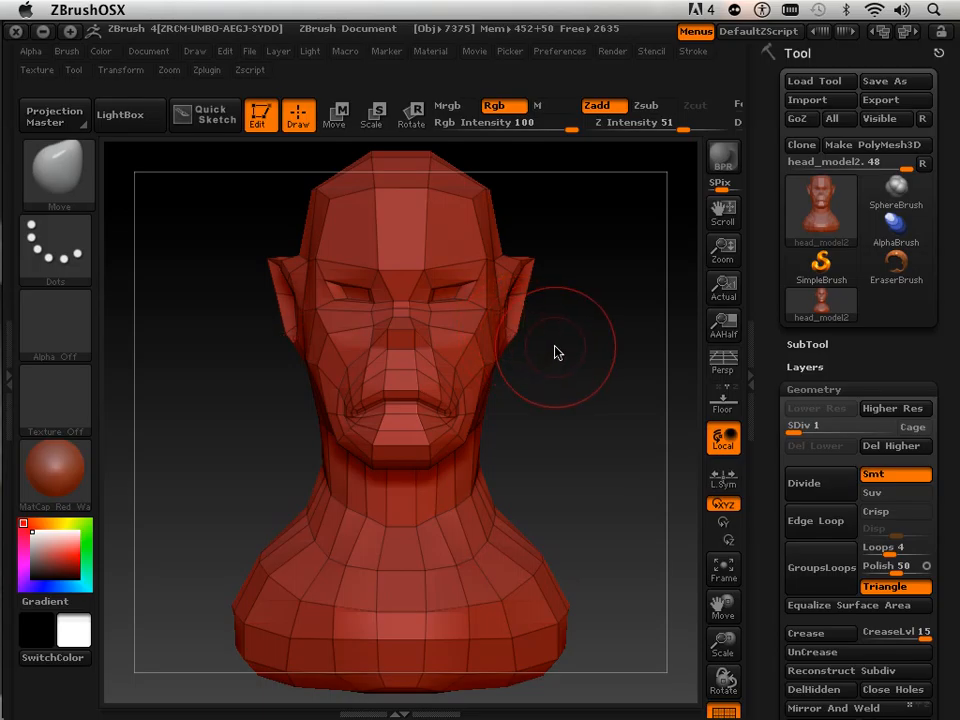
mouse_move(188, 715)
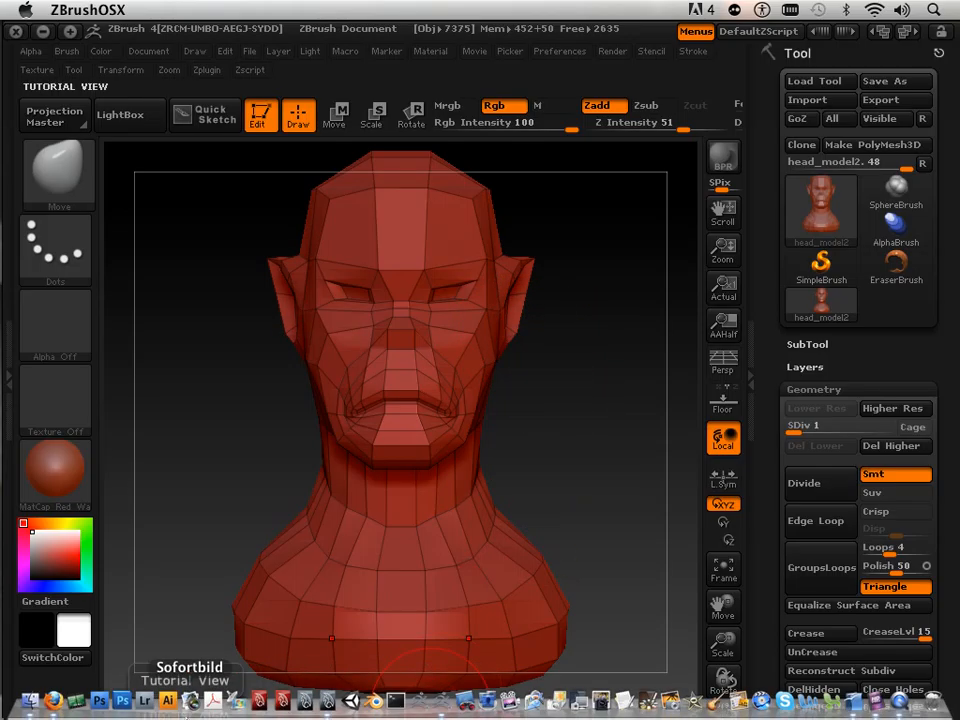
click(330, 708)
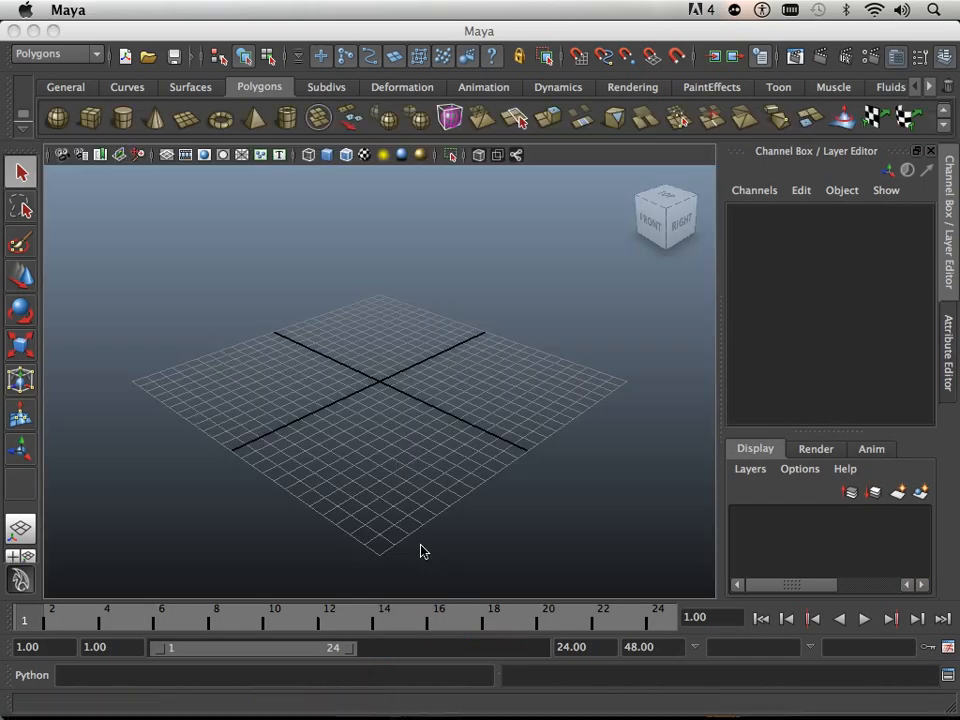
mouse_move(324, 715)
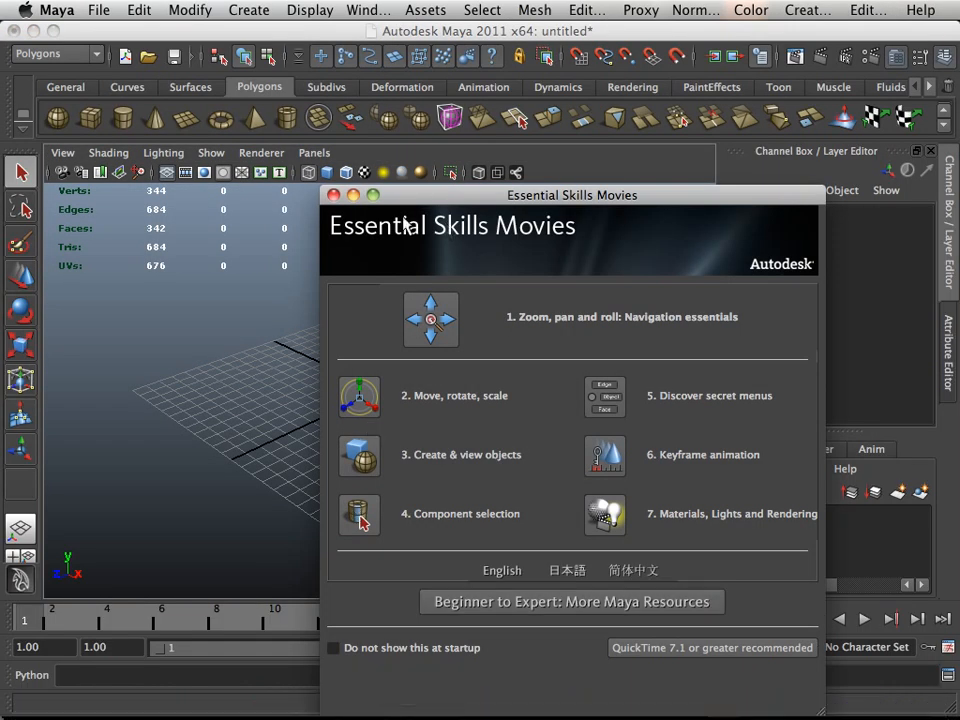
click(334, 196)
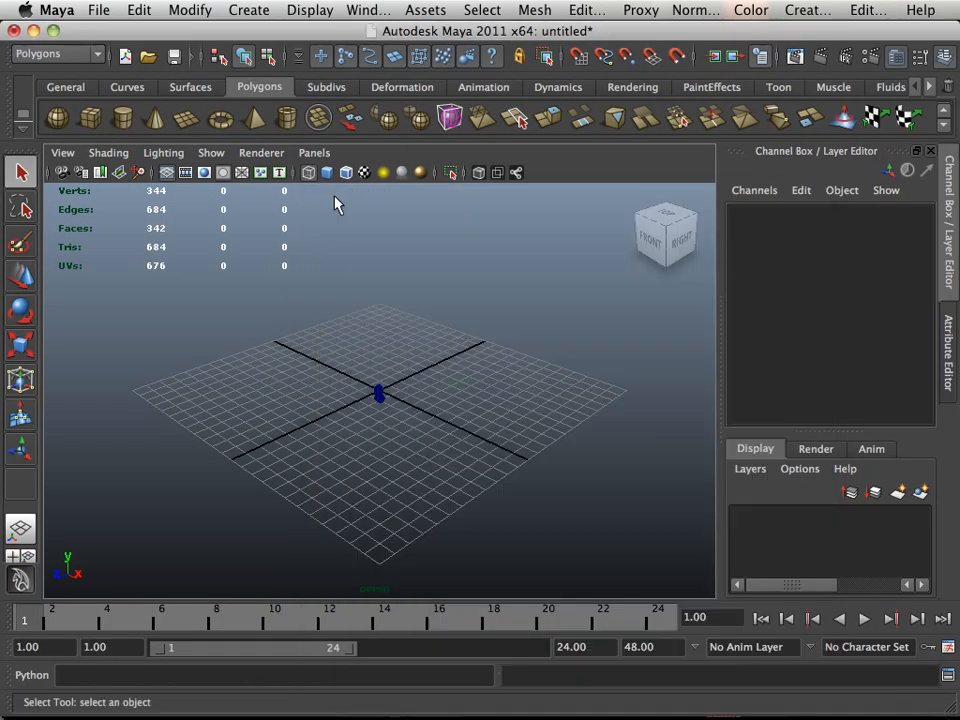
Step: Select the imported head and frame it in the perspective view with shaded, unsmoothed display
alt+right_drag(300, 403, 680, 513)
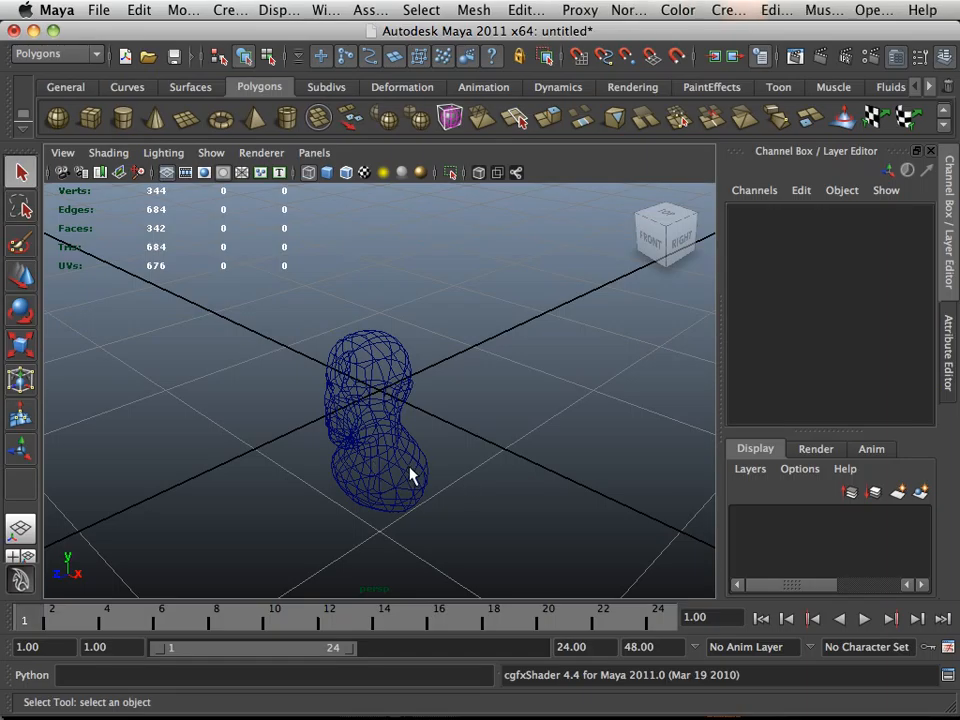
key(5)
alt+drag(315, 491, 393, 446)
click(352, 472)
key(1)
key(f)
Step: Switch to the front orthographic view with a close view of the head's face wireframe
key(space)
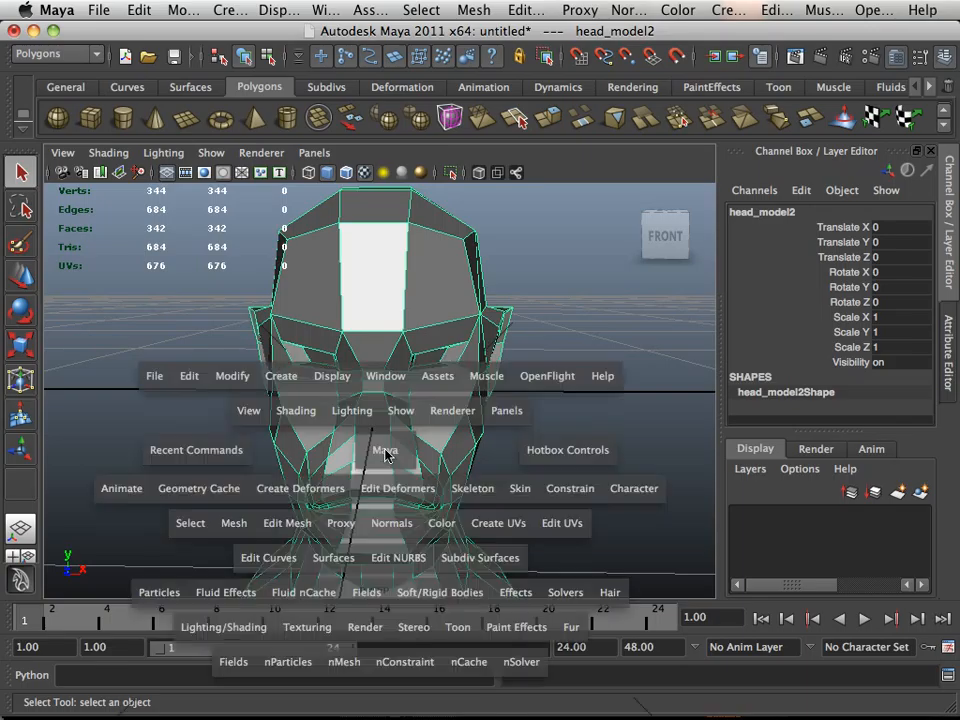
key(space)
scroll(332, 474, up, 5)
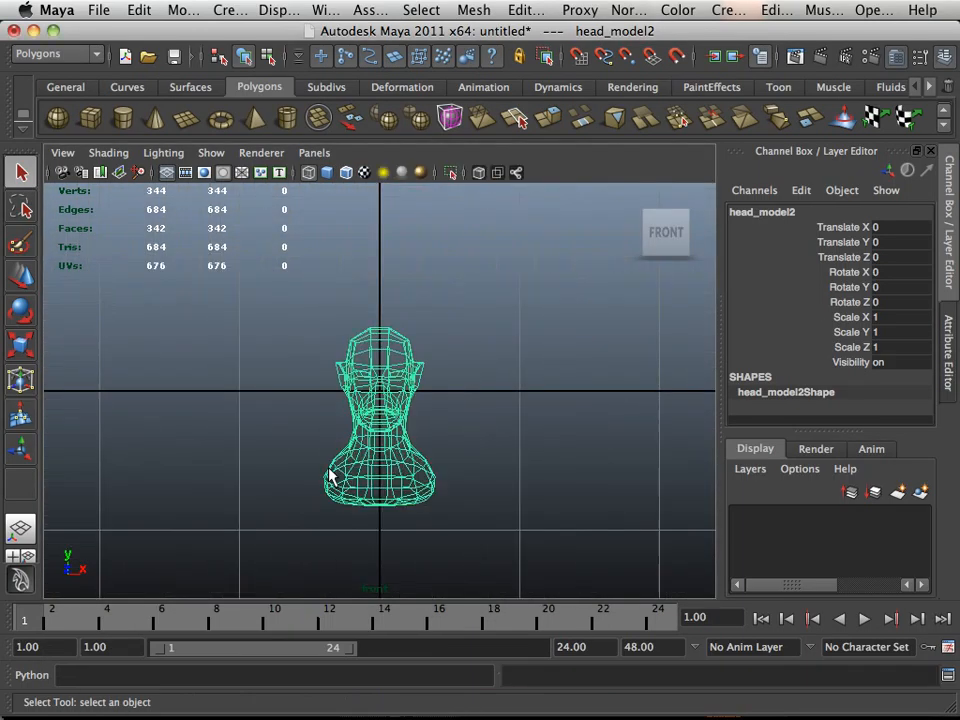
scroll(332, 474, up, 2)
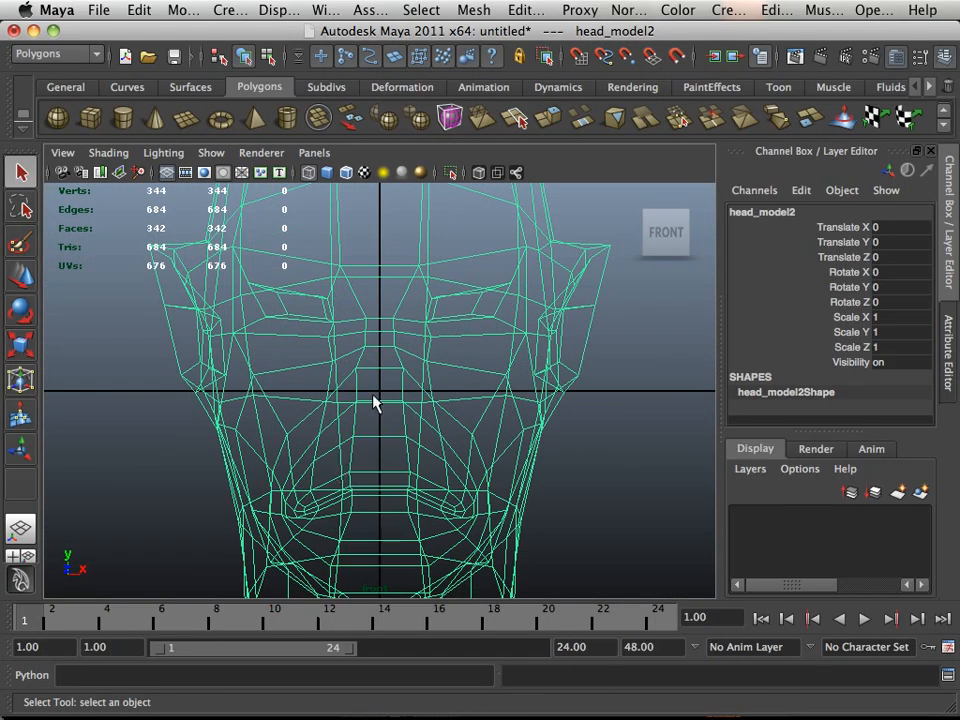
Step: Insert an edge loop down the vertical centre line of the head mesh with the Insert Edge Loop Tool
click(527, 10)
click(546, 165)
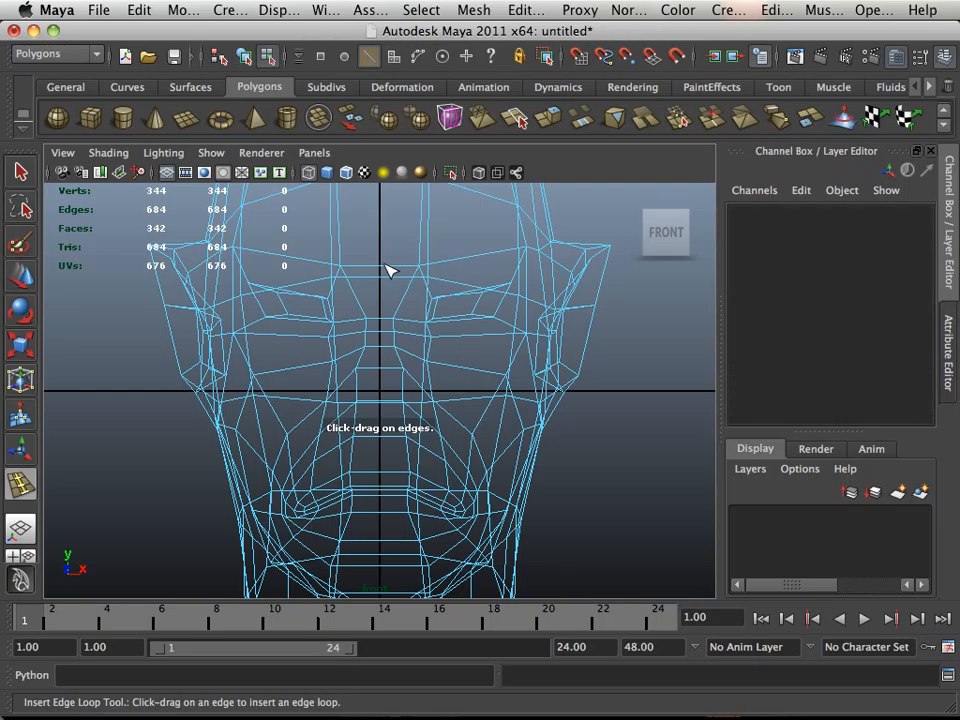
drag(382, 265, 382, 265)
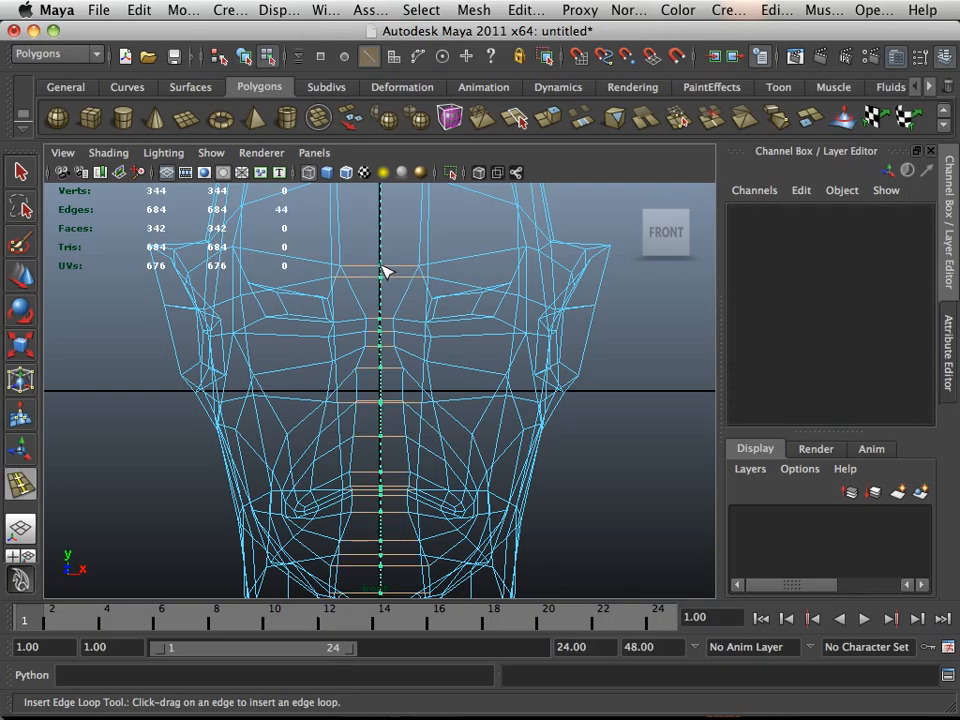
drag(384, 270, 384, 270)
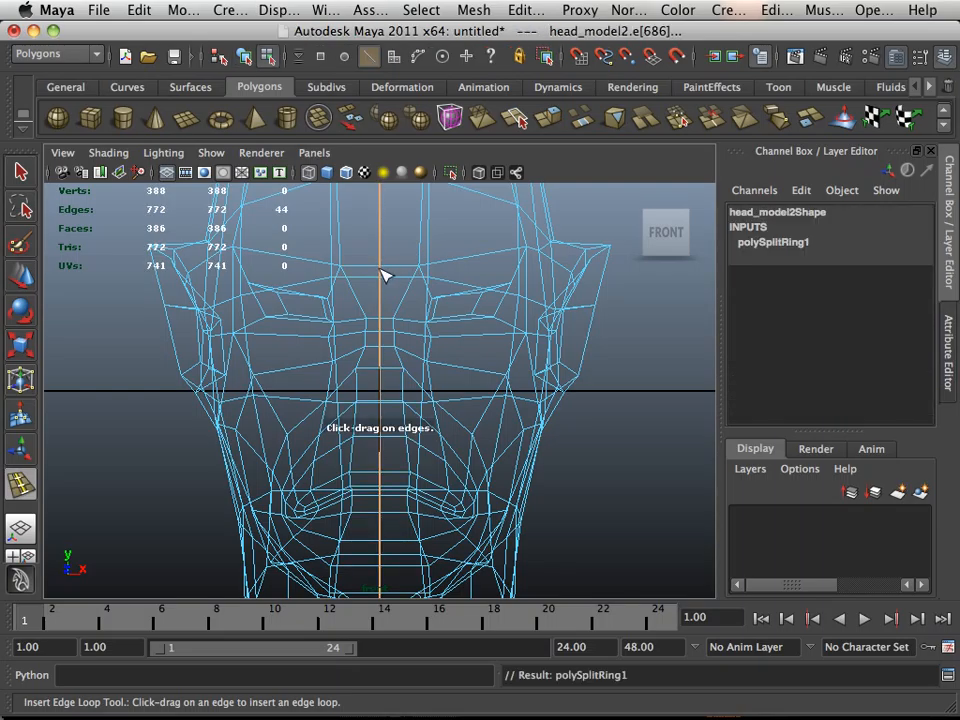
scroll(384, 272, down, 5)
scroll(384, 275, up, 2)
scroll(384, 276, up, 3)
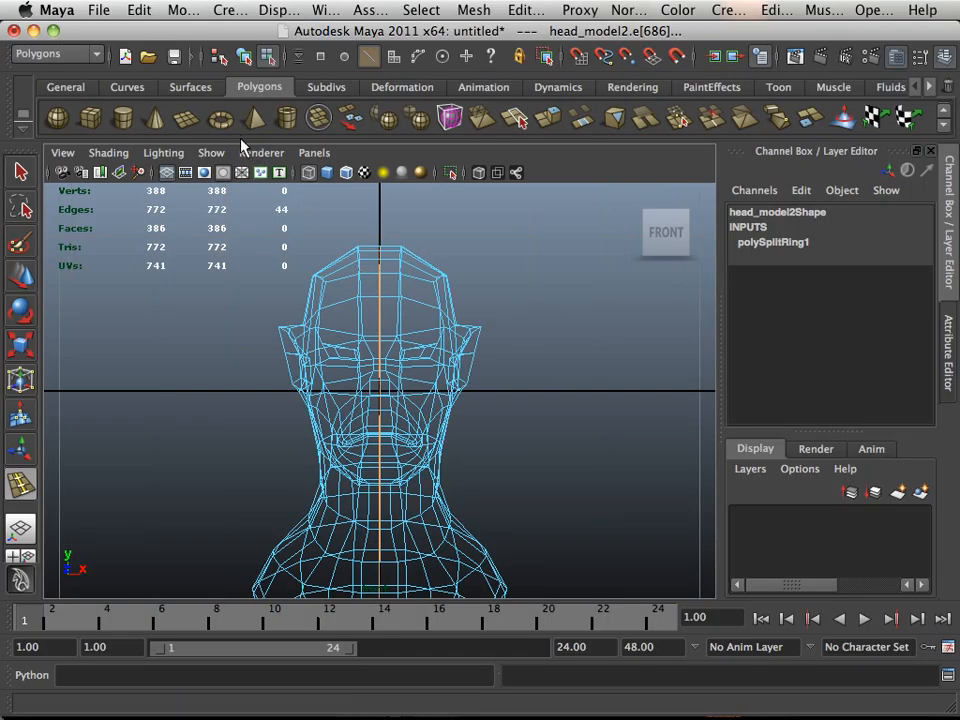
Step: Select the whole head in object mode and send it back to ZBrush with GoZ, transferring the high-resolution details to the modified mesh
click(20, 275)
right_drag(314, 305, 341, 297)
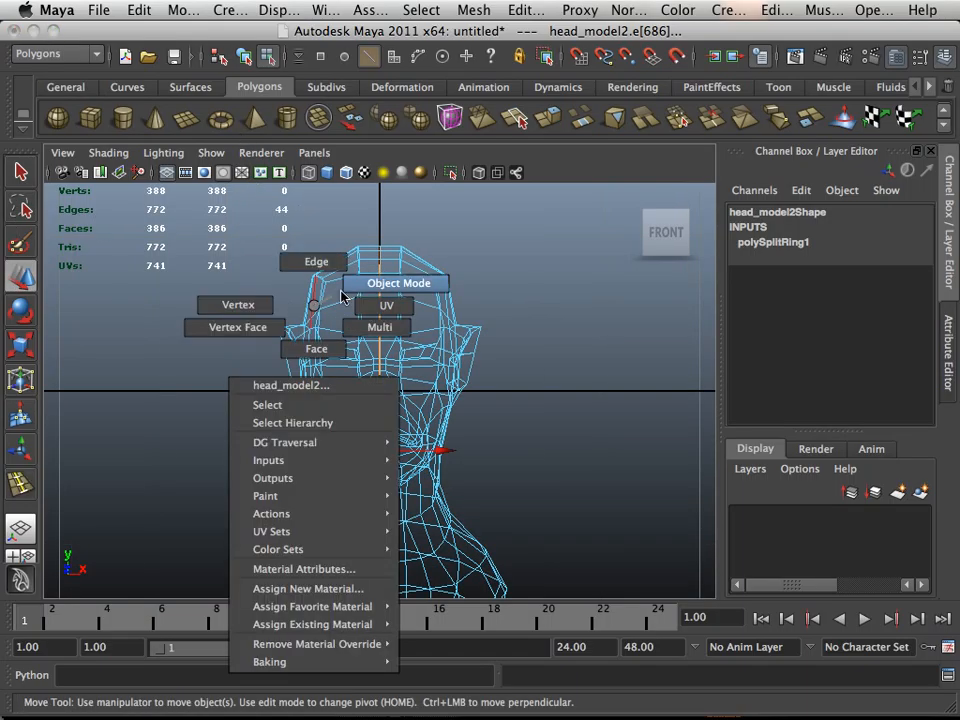
click(354, 279)
click(360, 281)
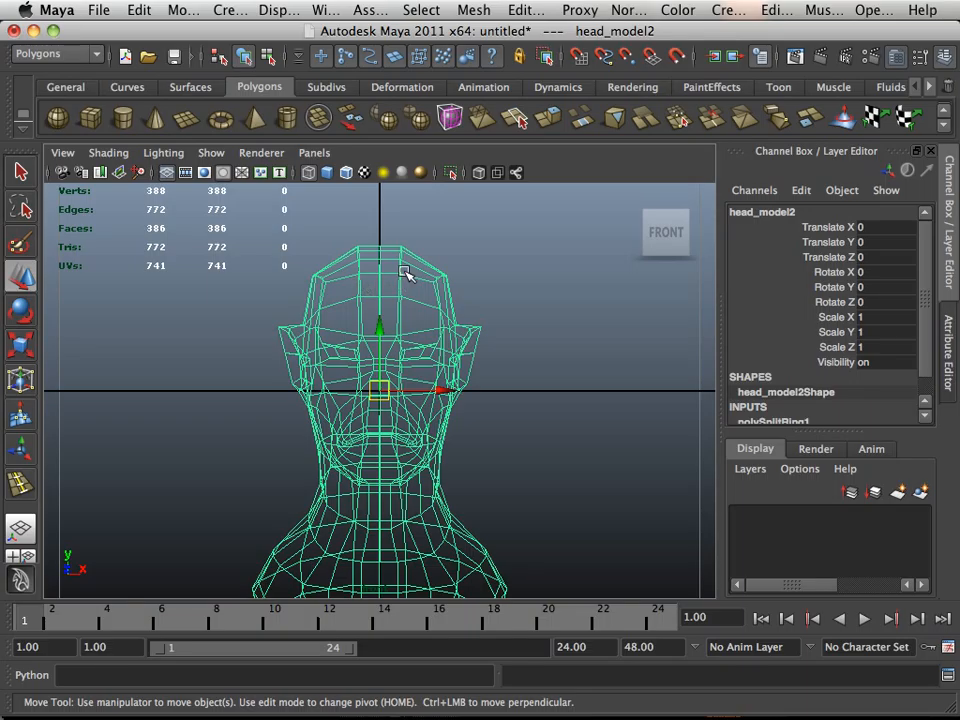
click(935, 88)
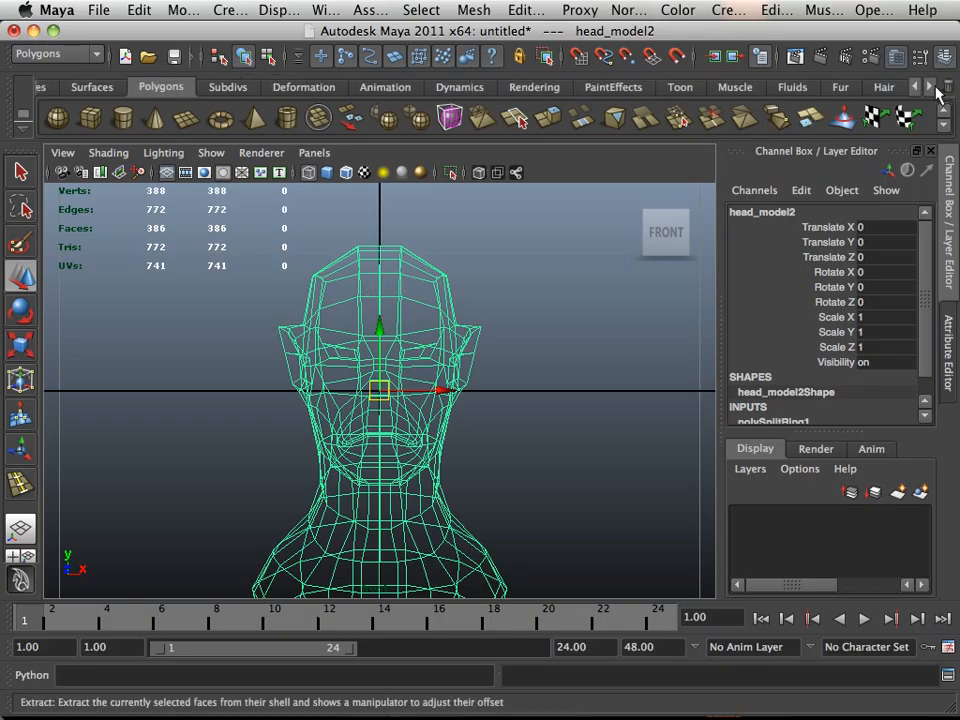
click(870, 87)
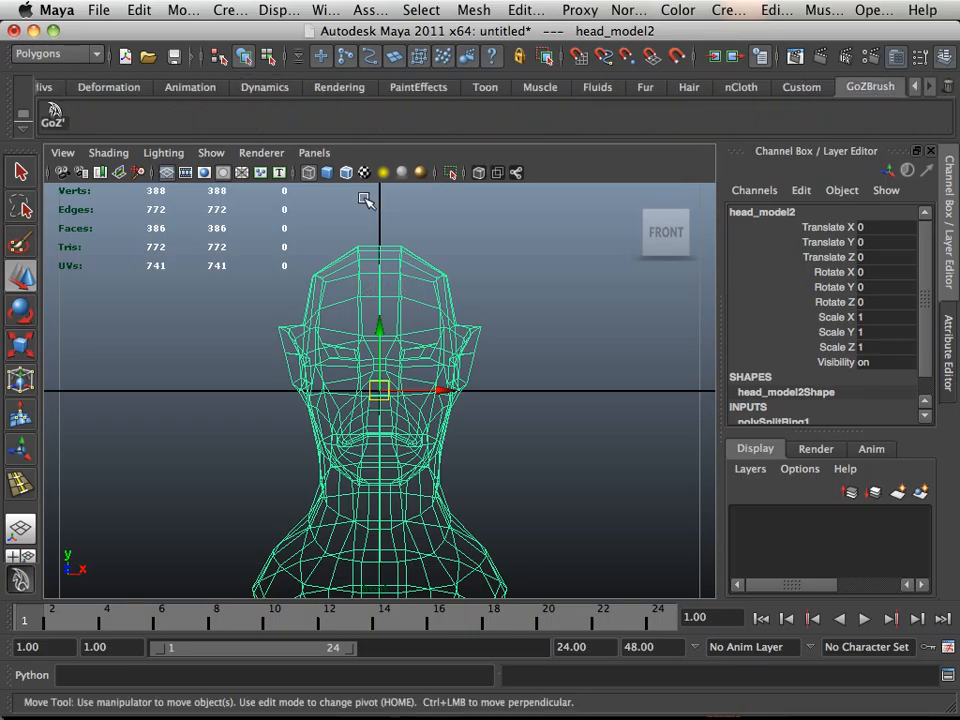
click(54, 120)
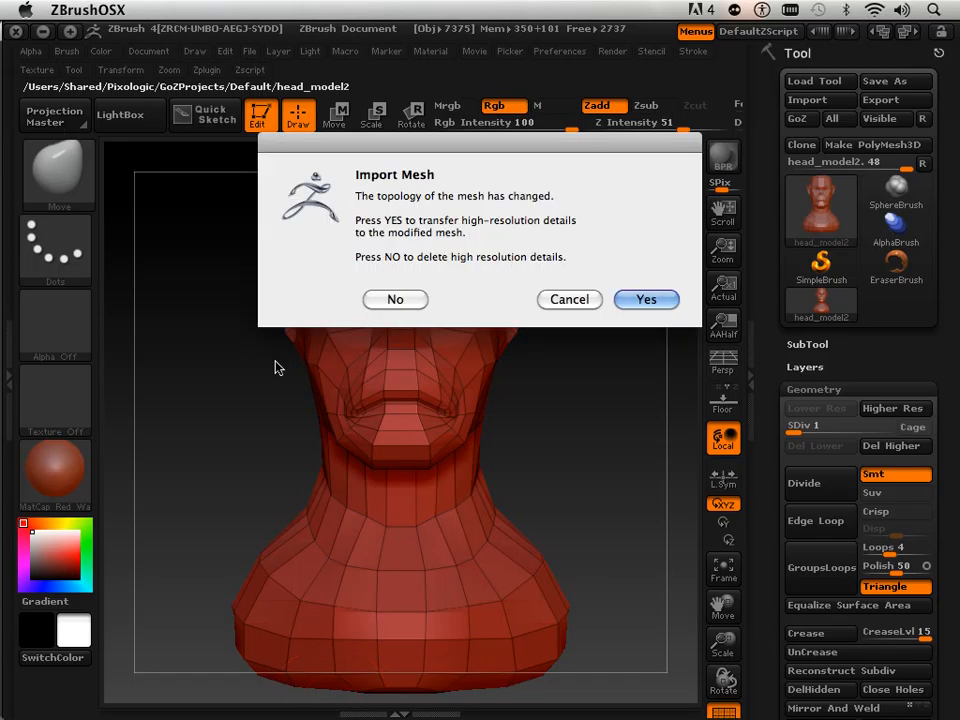
click(630, 302)
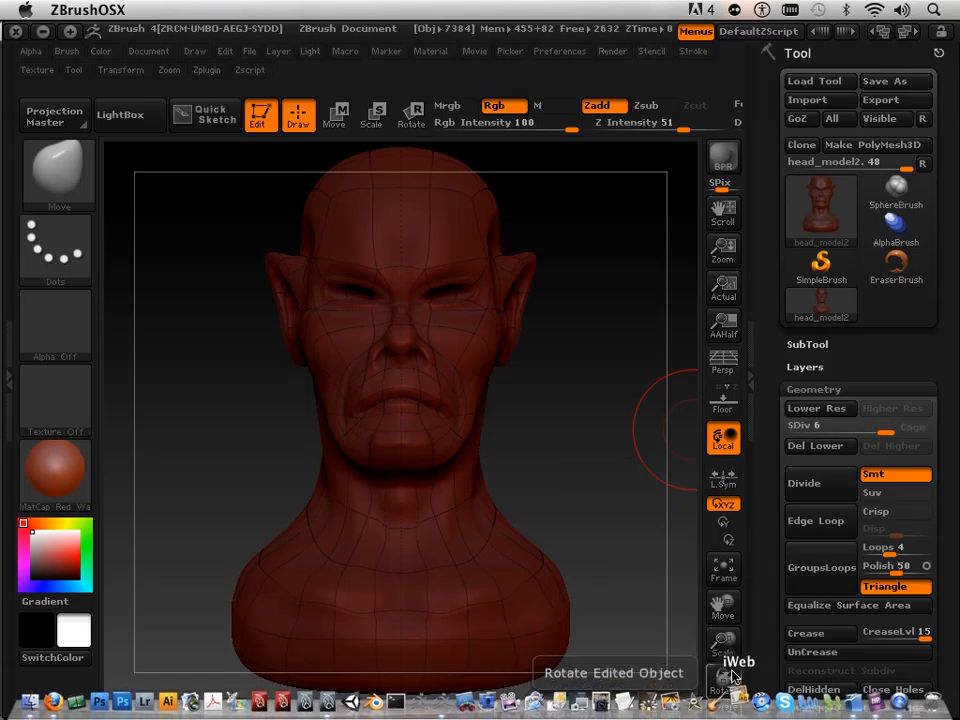
click(723, 712)
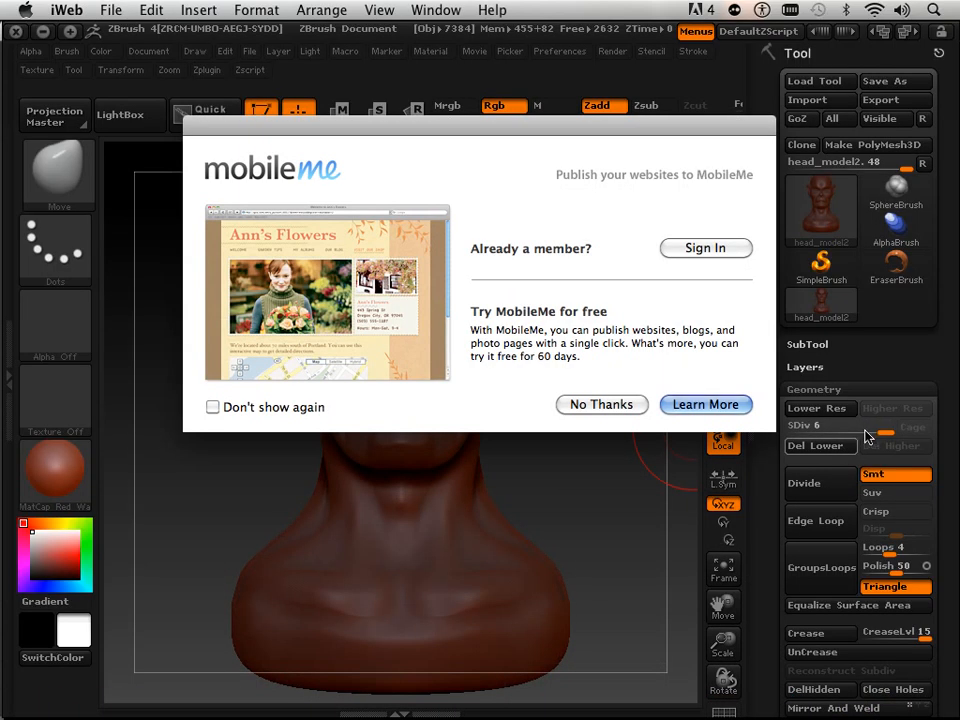
click(576, 403)
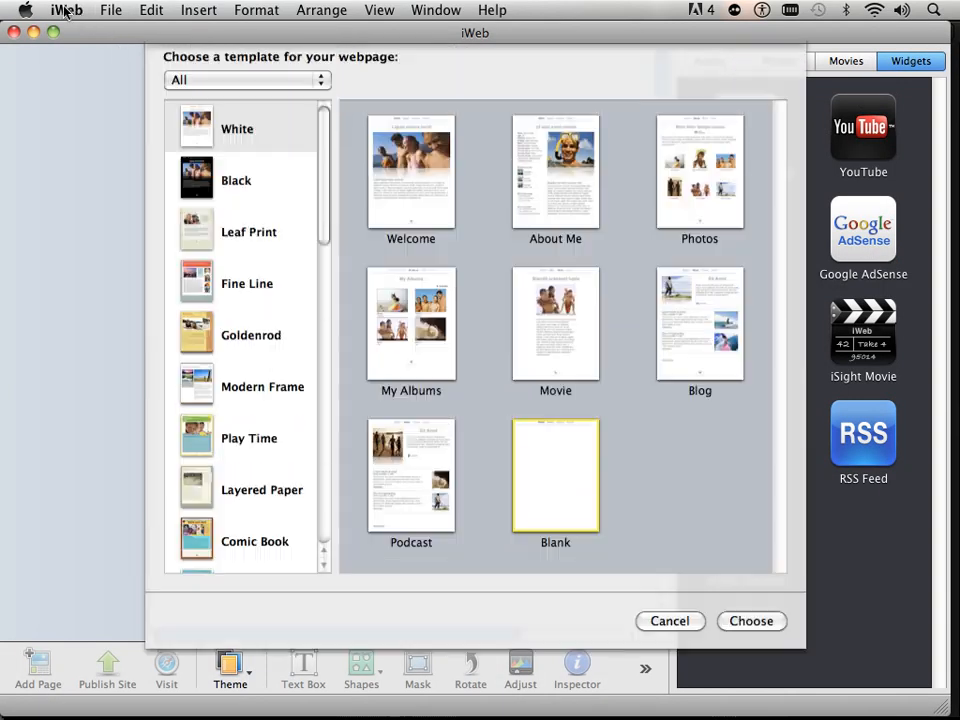
click(66, 10)
click(668, 643)
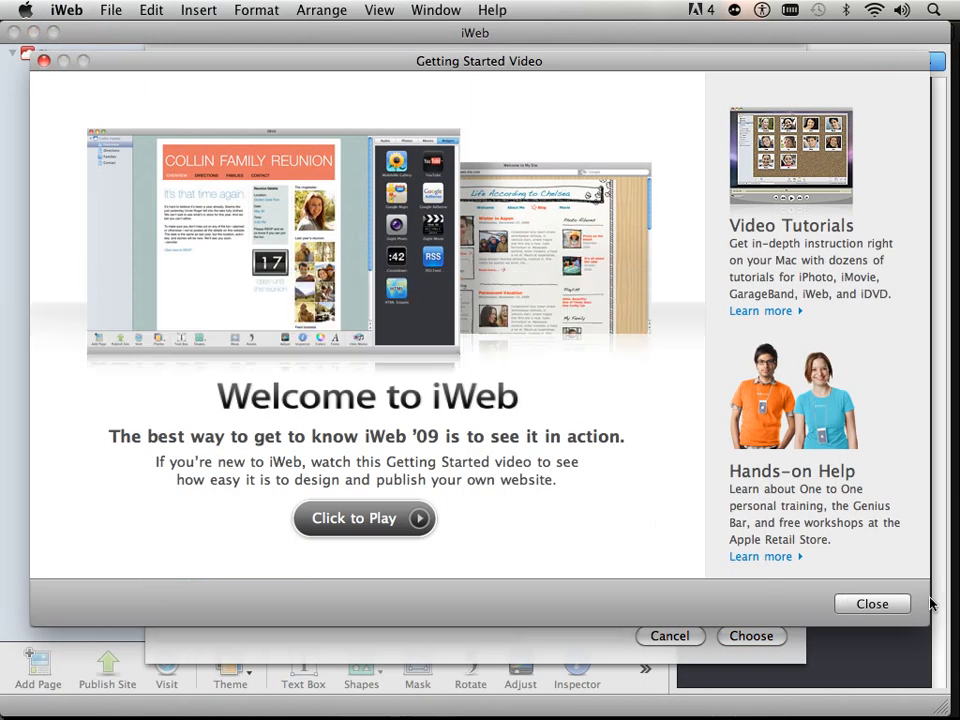
click(880, 603)
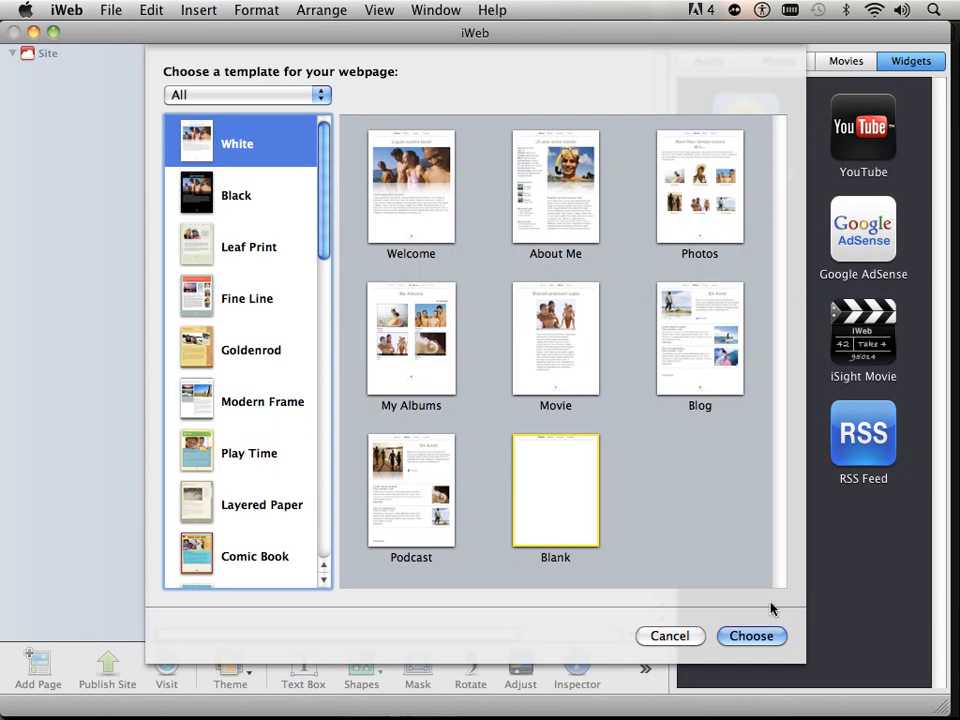
click(700, 636)
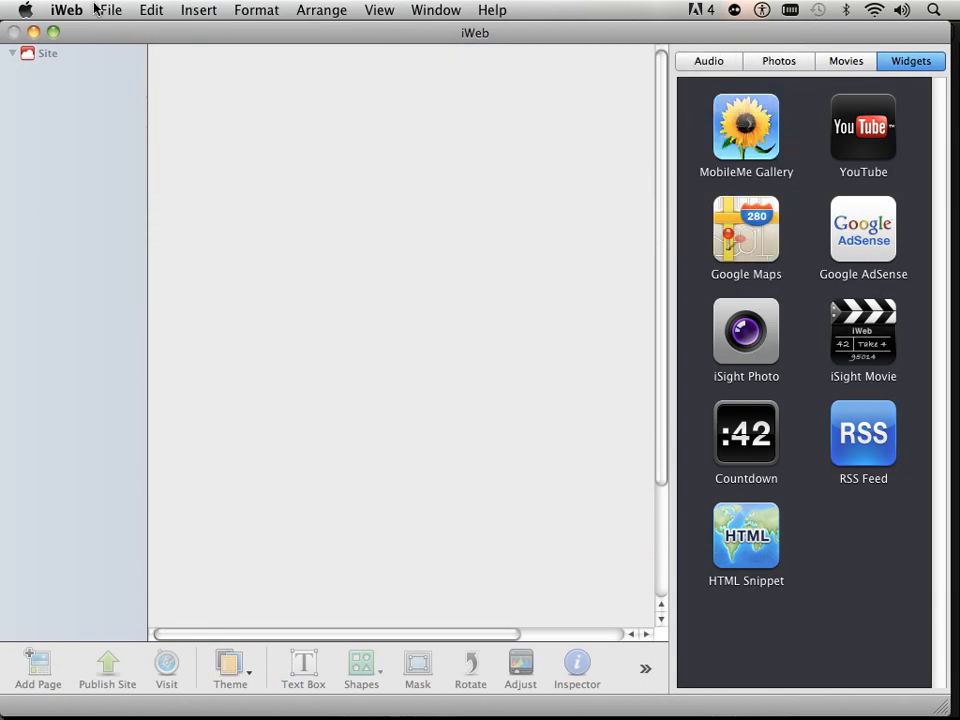
click(55, 10)
click(124, 251)
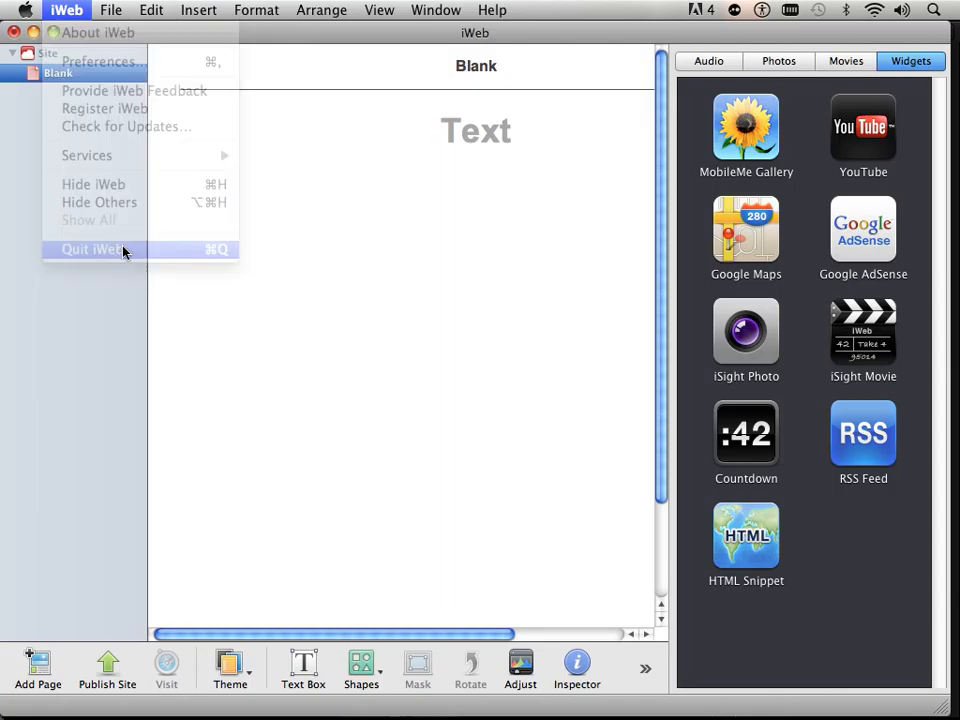
click(386, 148)
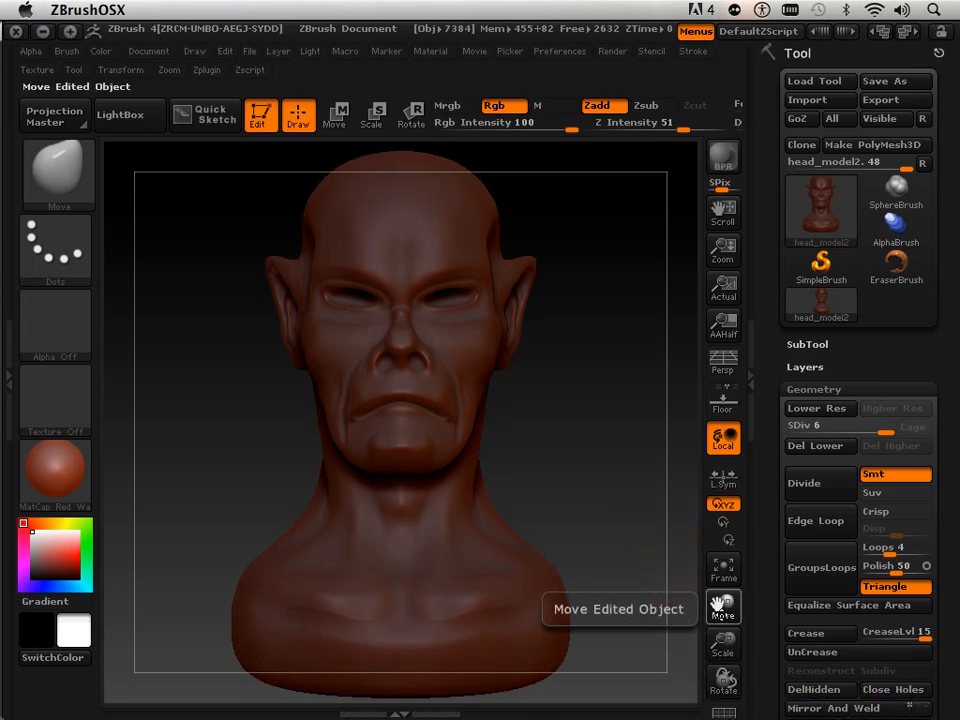
Step: Lower the head in the view and compare its shape at subdivision levels 1 and 6
drag(720, 606, 716, 651)
drag(885, 431, 750, 422)
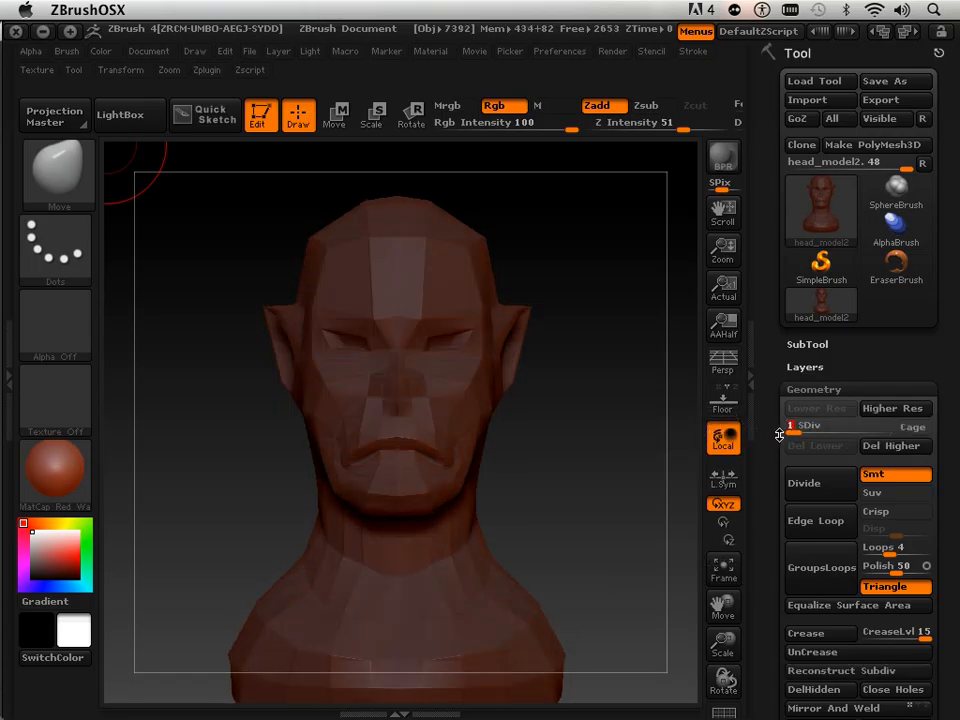
drag(792, 428, 886, 430)
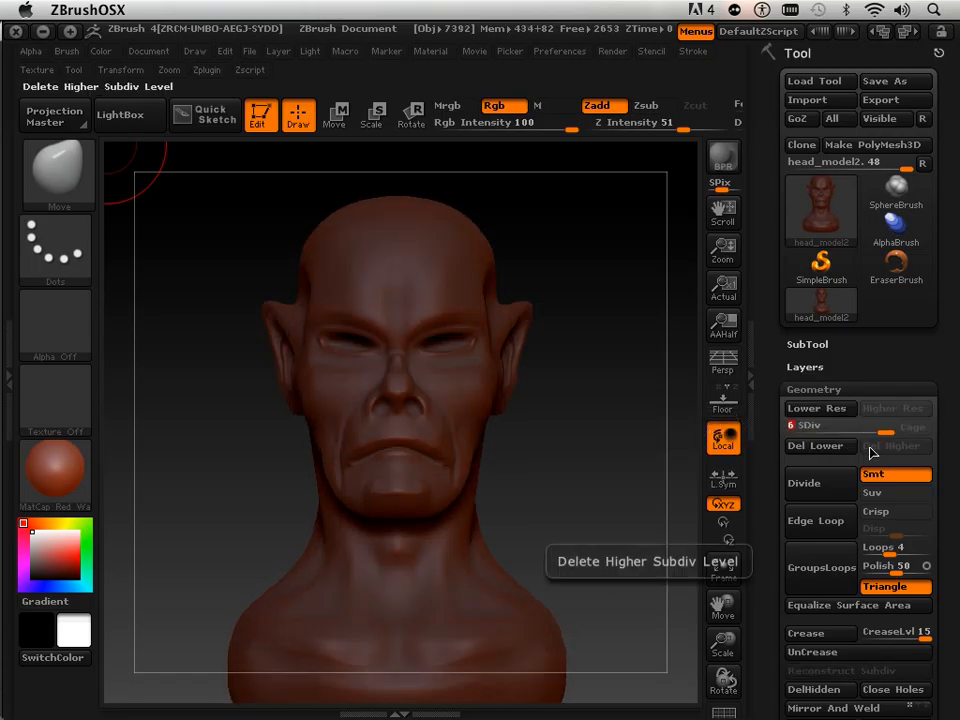
Step: Save the sculpted head as the ZTool head_model3 in the Organic UVS Maya folder on the Desktop
click(873, 88)
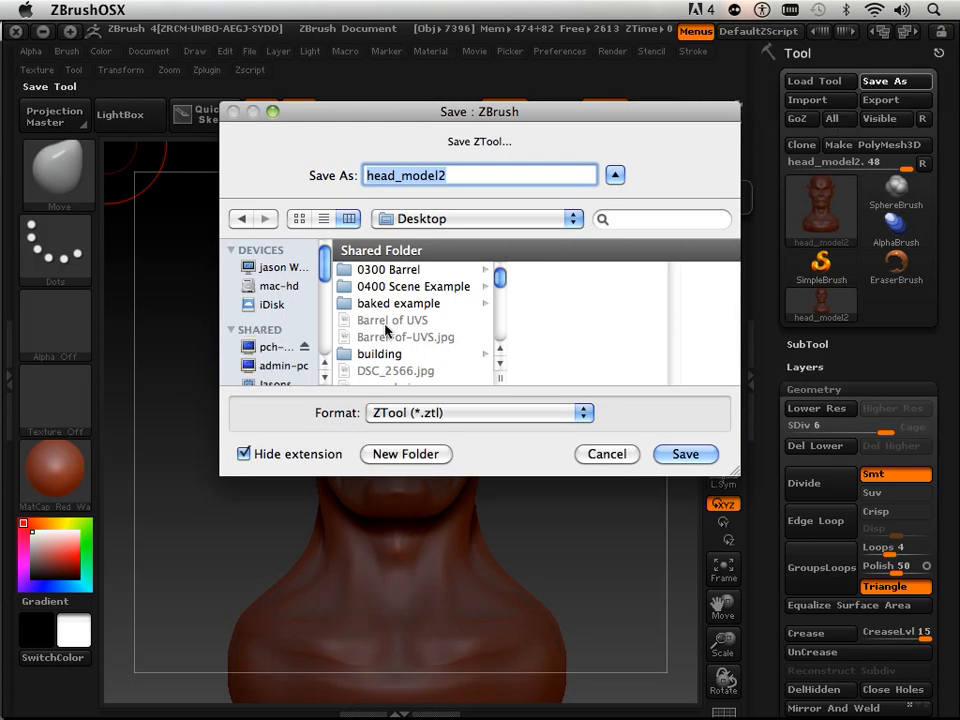
drag(499, 283, 505, 332)
click(440, 282)
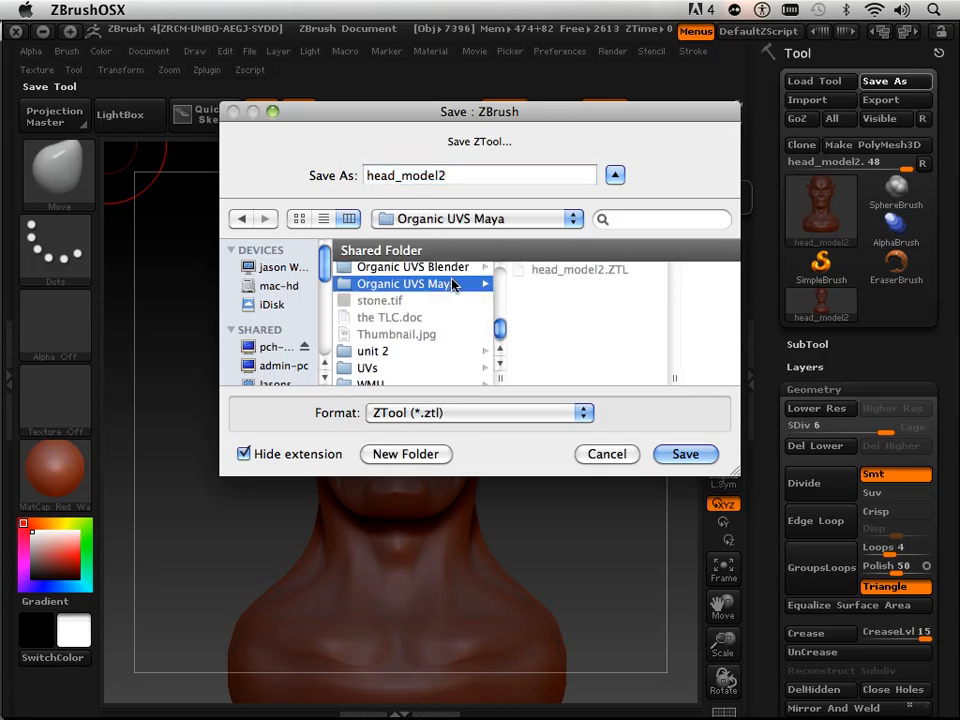
click(467, 178)
key(BackSpace)
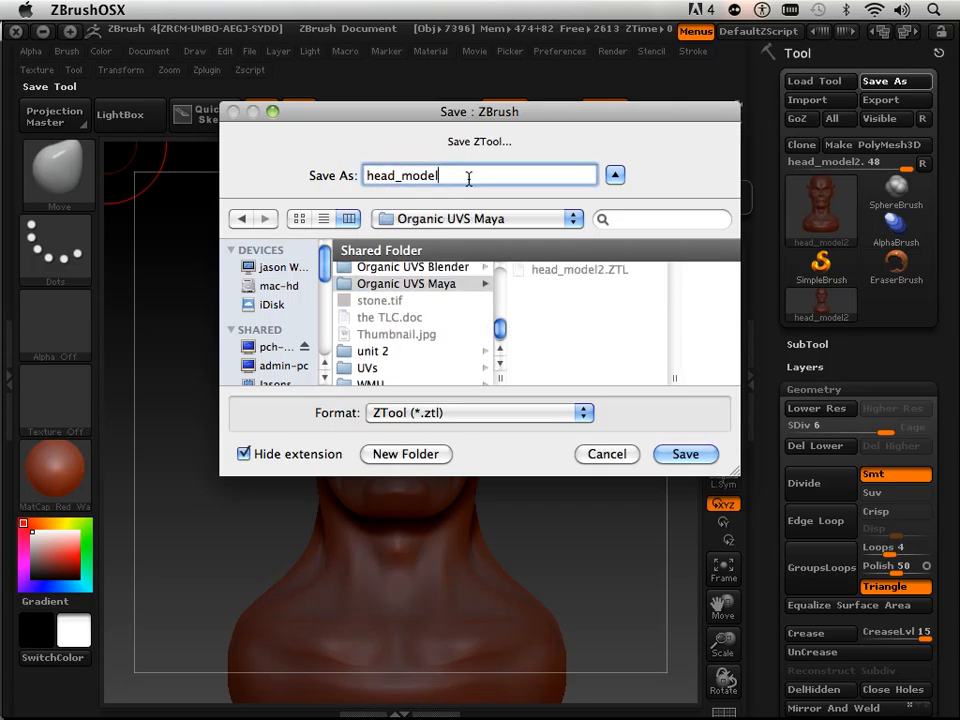
text(3)
key(Return)
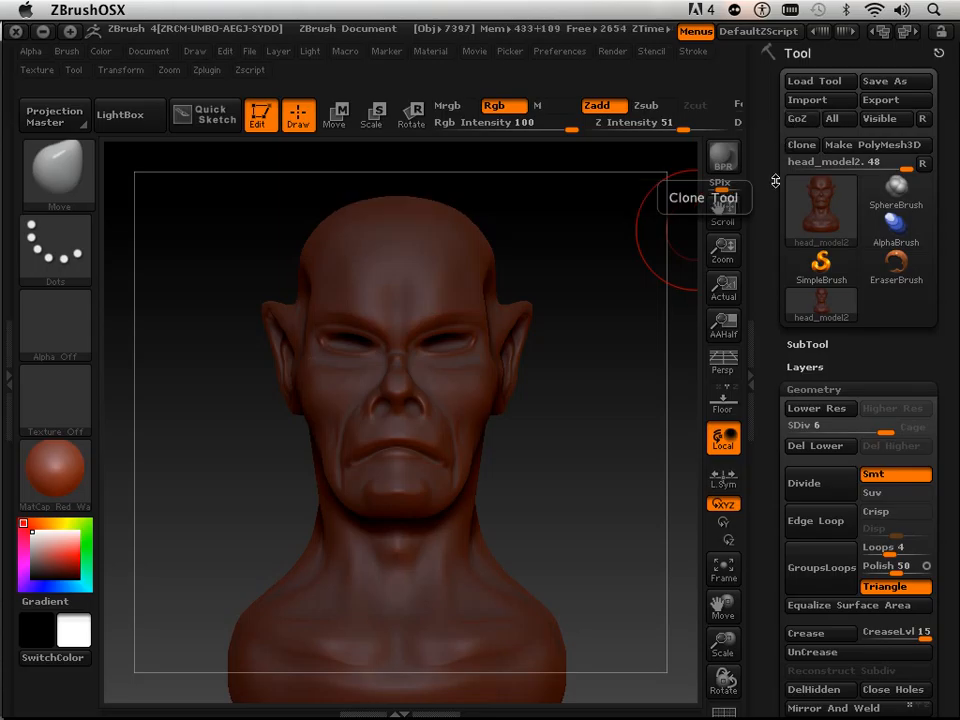
Step: Set the head to subdivision level 1
click(801, 145)
drag(770, 229, 813, 26)
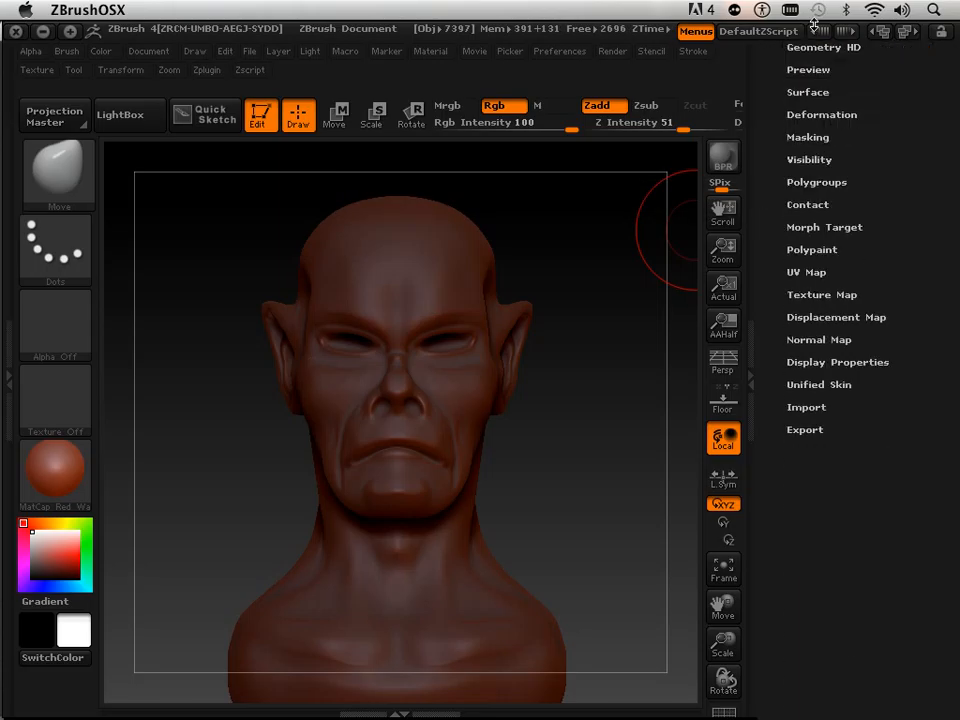
drag(781, 261, 792, 467)
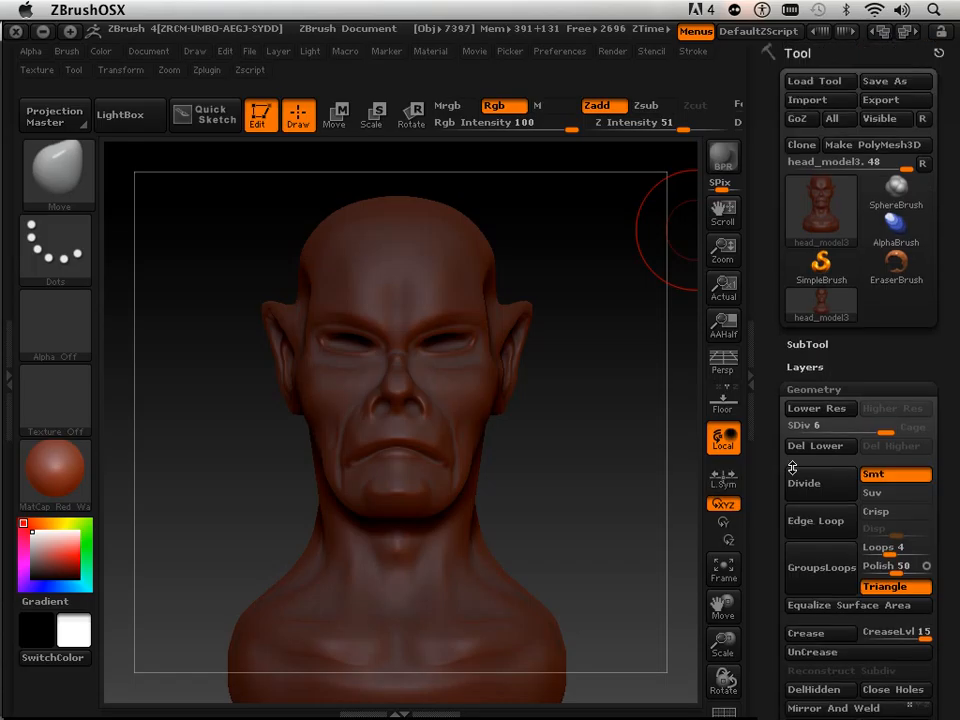
drag(851, 434, 789, 431)
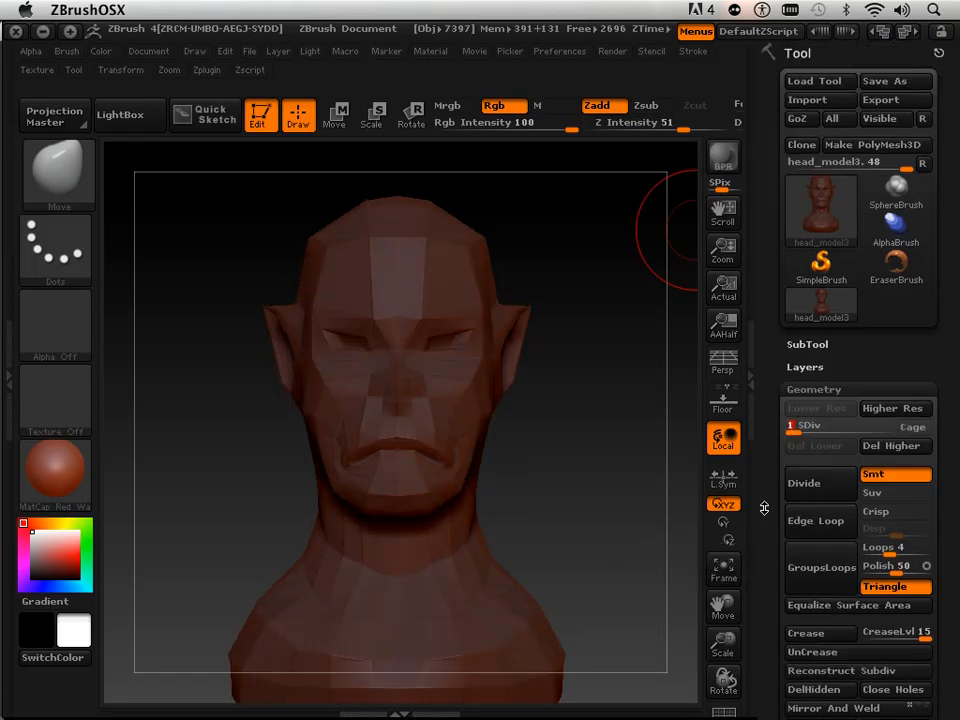
Step: Disable the texture (Txr) and group (Grp) options in the tool's mesh export settings
drag(763, 510, 814, 124)
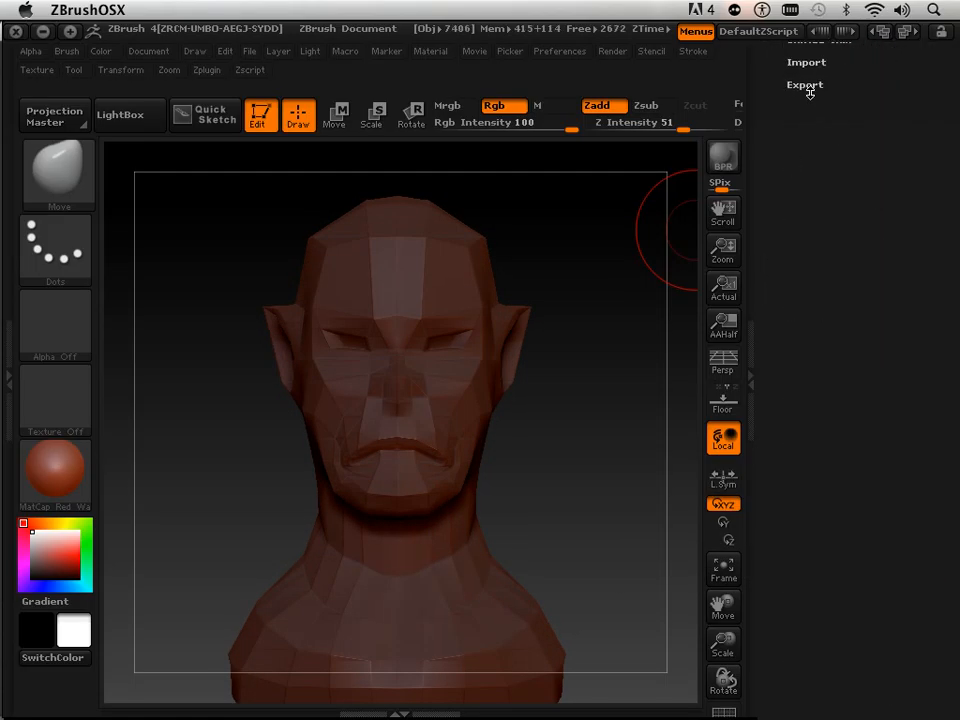
click(806, 86)
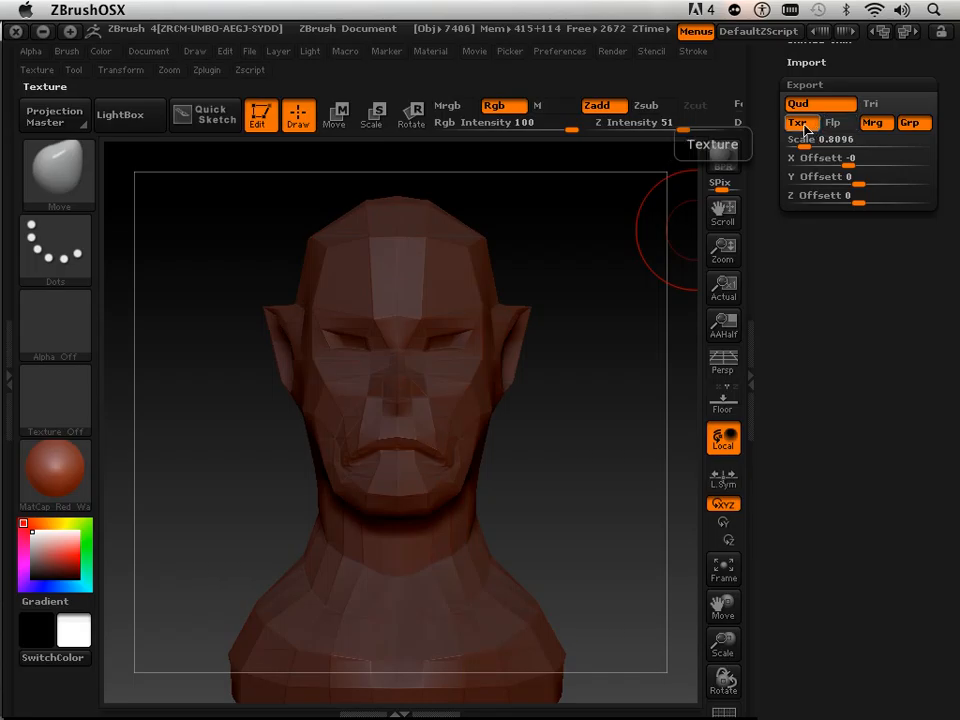
click(805, 124)
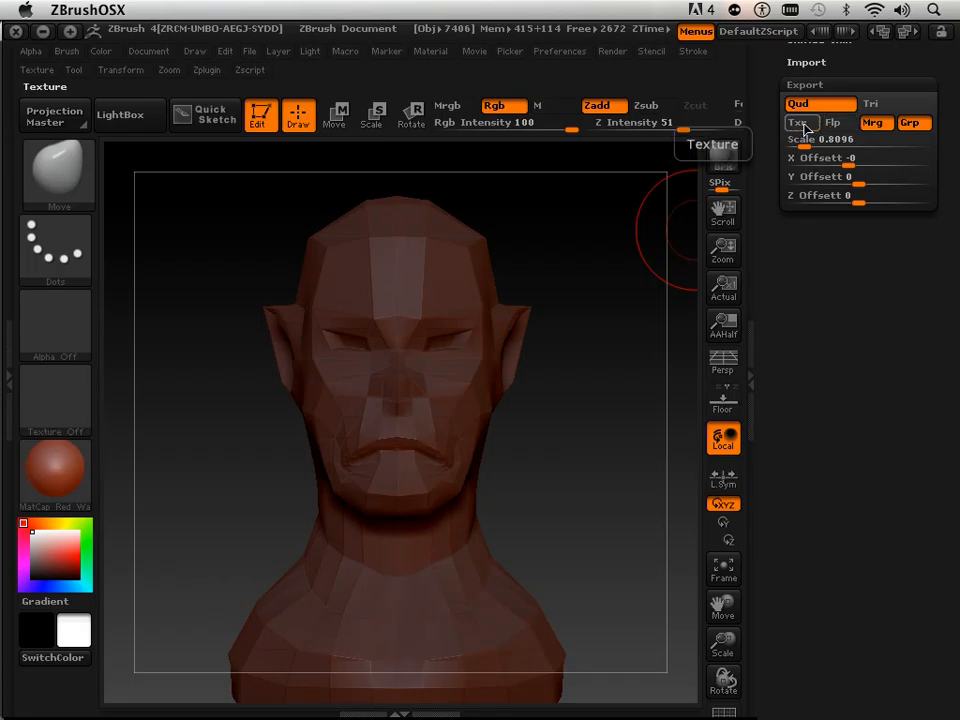
click(910, 124)
Step: Export the level 1 head as the OBJ file head_model3 in the Organic UVS Maya folder
drag(766, 149, 772, 211)
drag(769, 142, 781, 459)
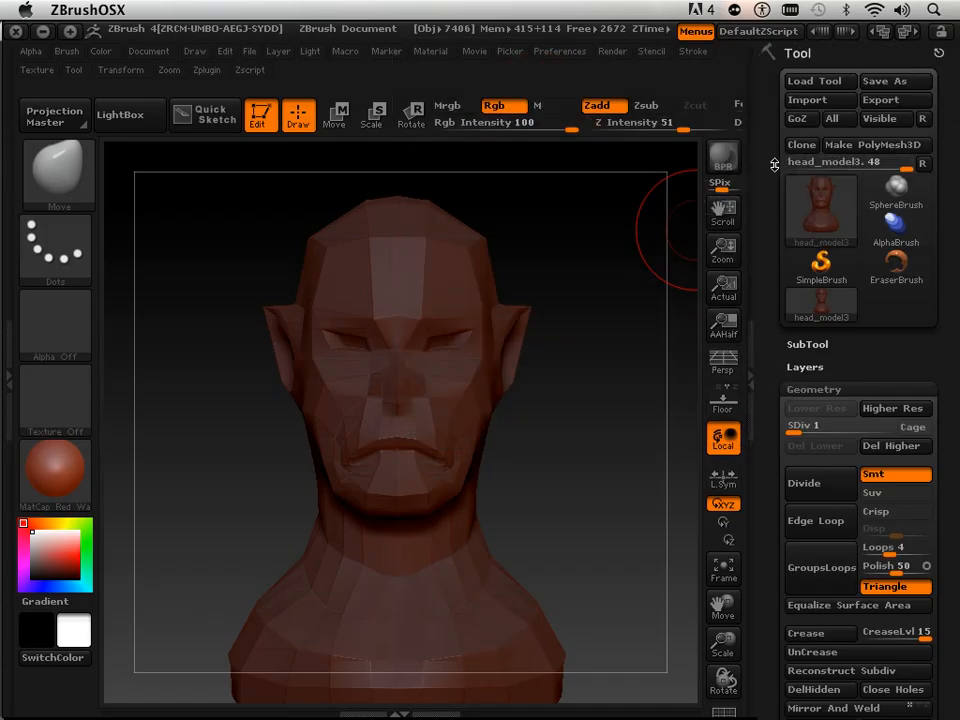
click(884, 98)
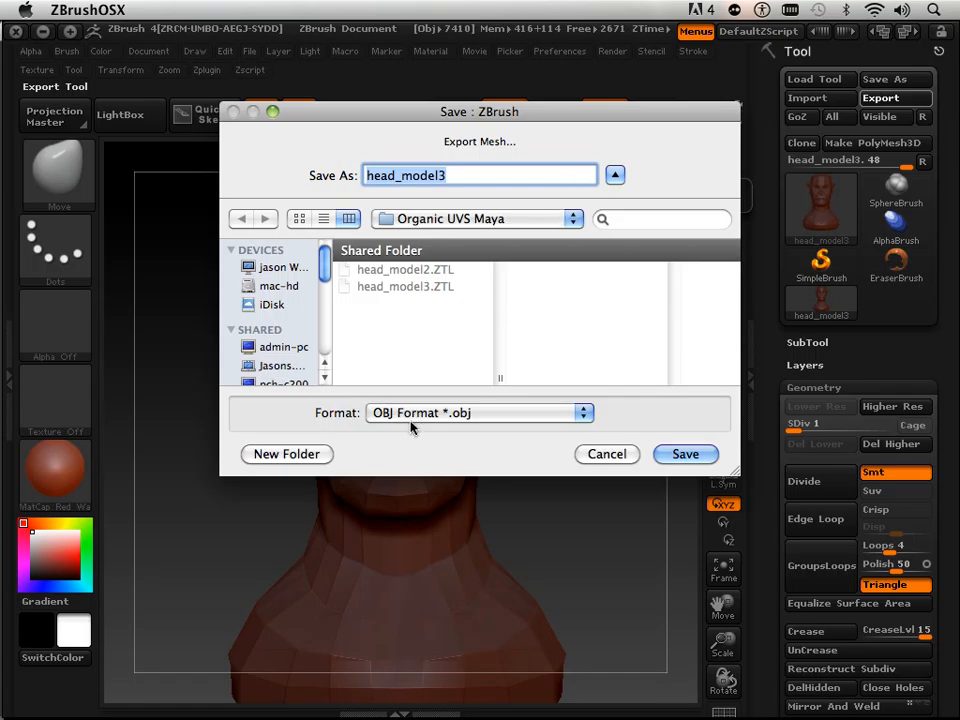
click(679, 454)
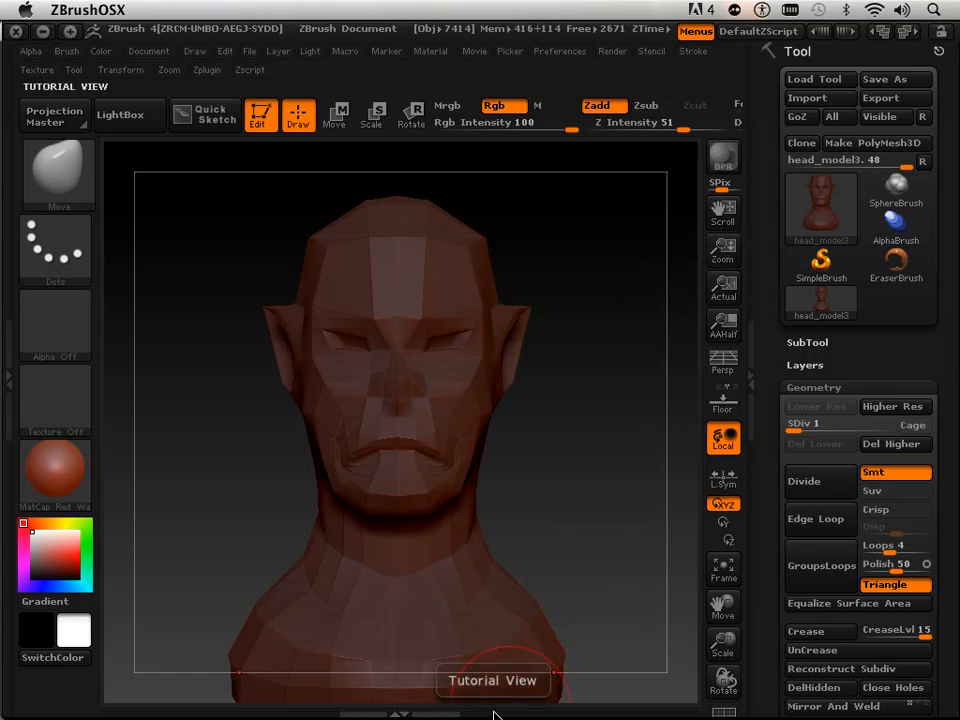
Step: Switch to Maya and delete the old head model from the scene
mouse_move(493, 714)
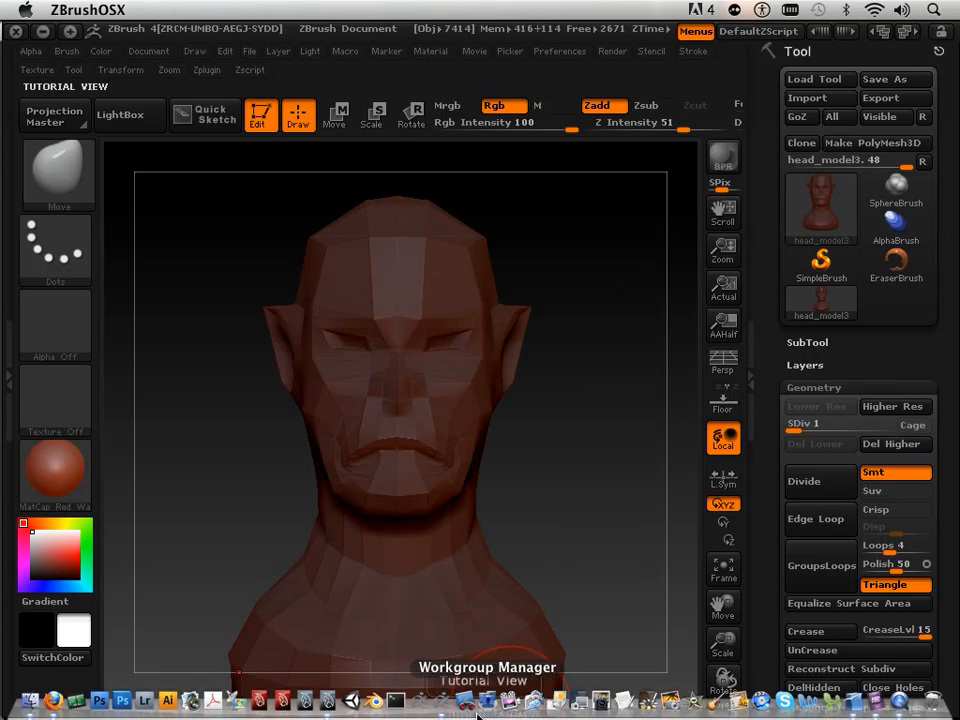
click(326, 705)
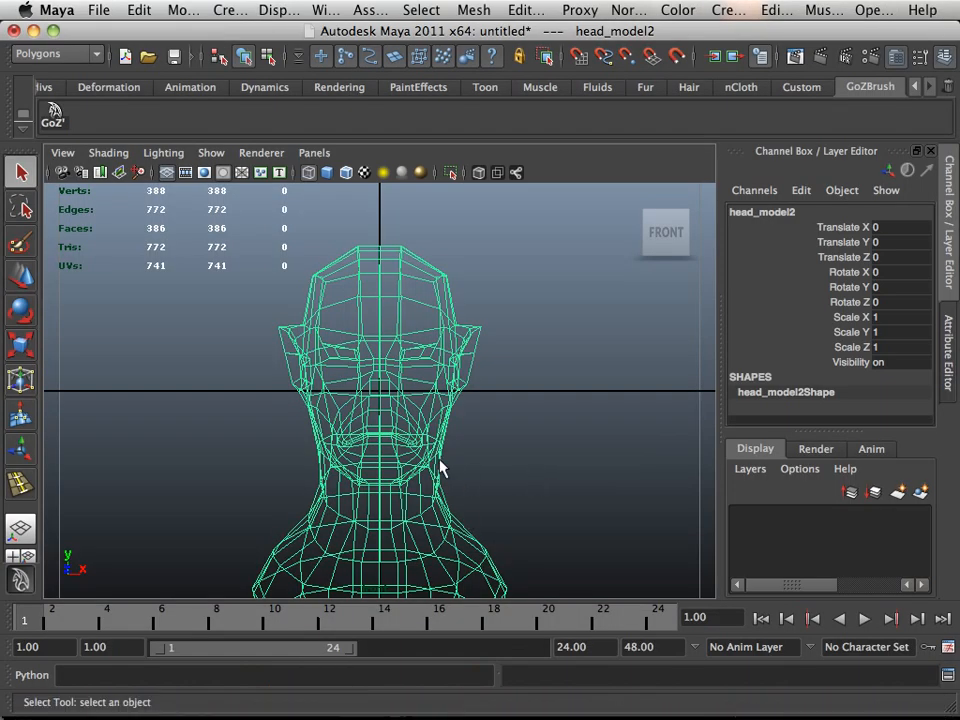
key(Delete)
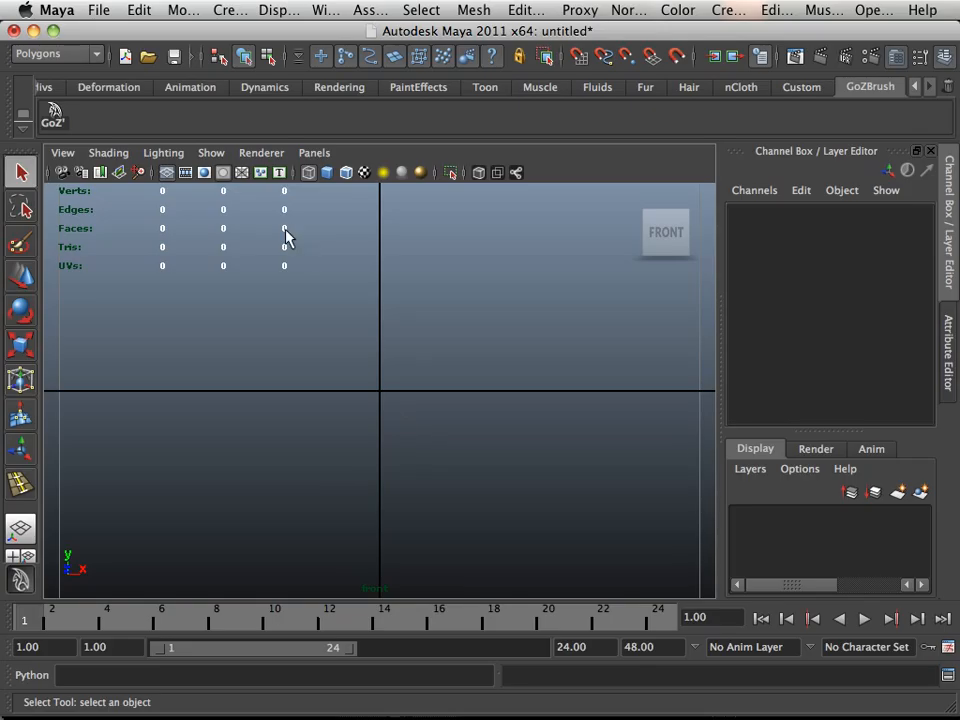
Step: Configure the import options with file type OBJ and load the geometry as a Single Object
click(99, 10)
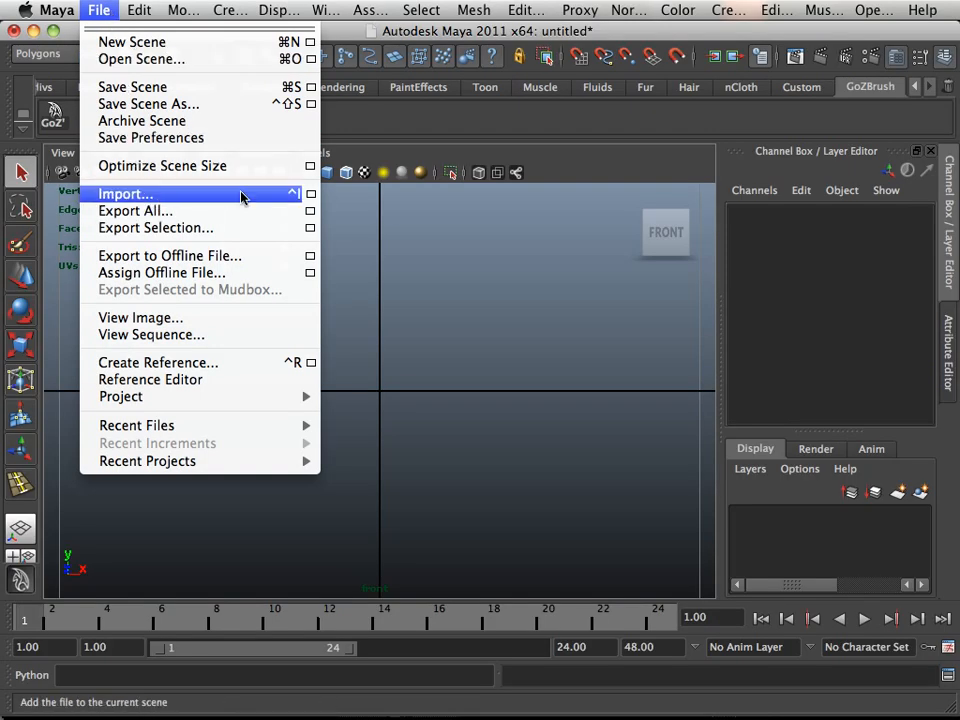
click(309, 193)
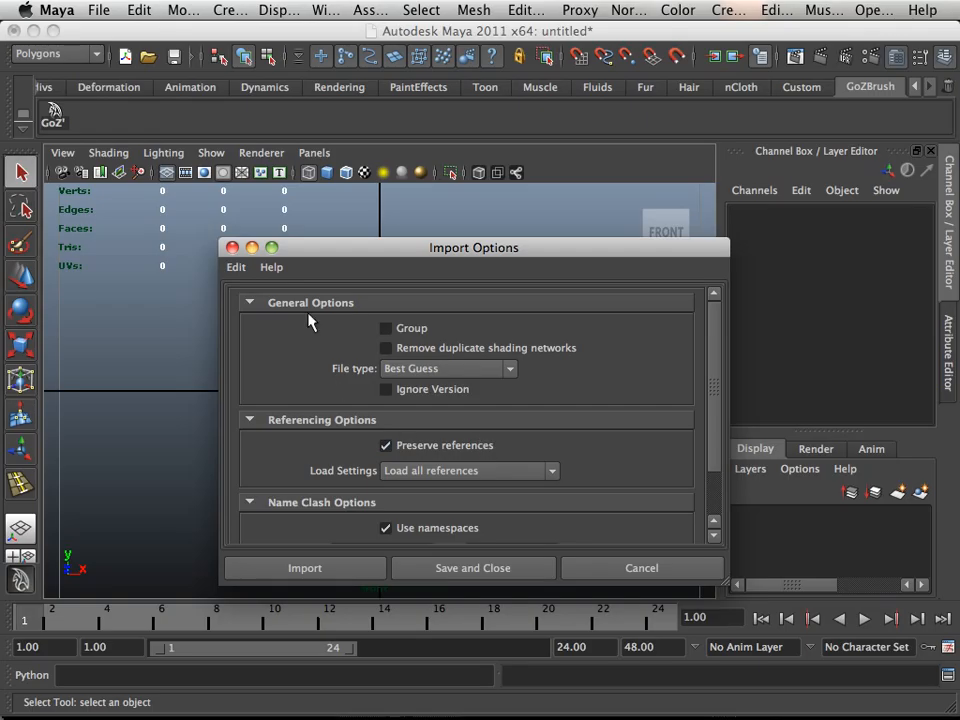
scroll(551, 450, down, 3)
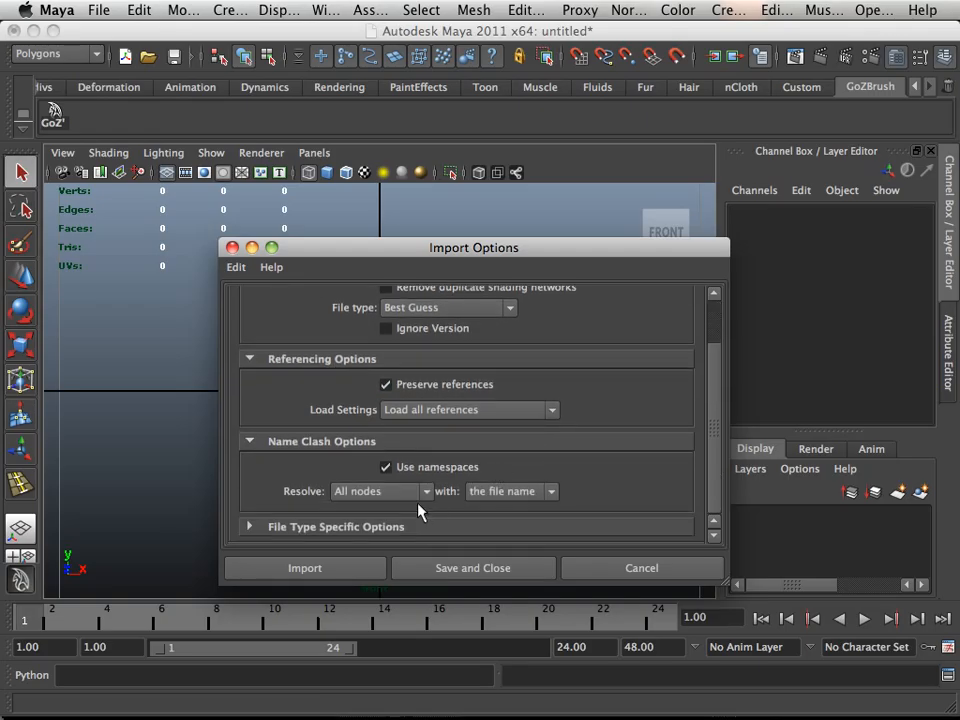
scroll(405, 505, up, 1)
scroll(420, 495, down, 1)
drag(419, 258, 391, 167)
click(421, 214)
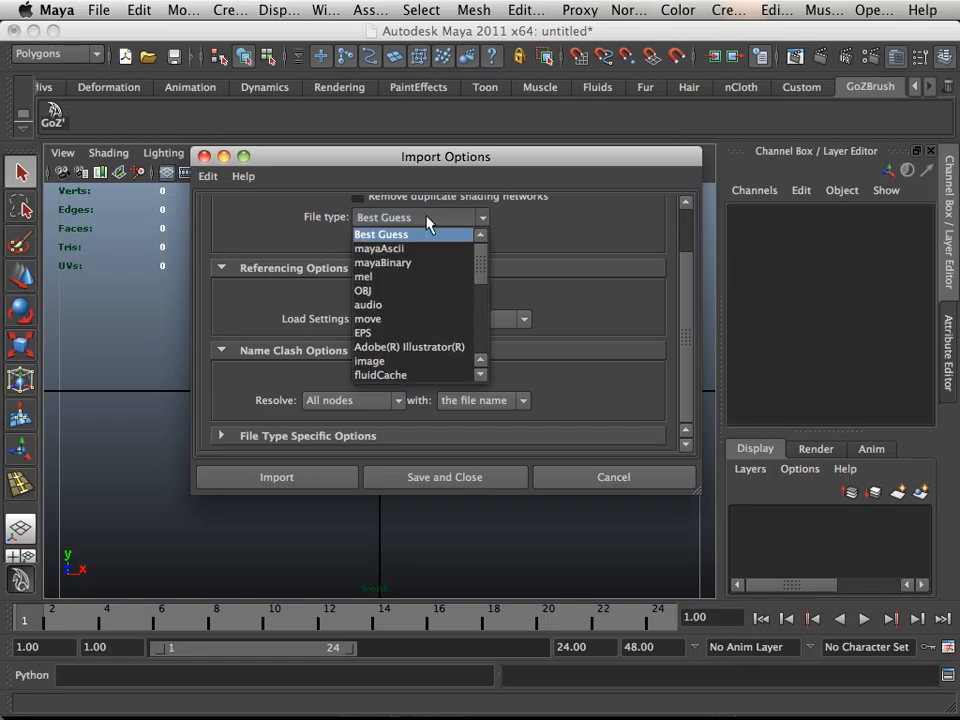
click(414, 290)
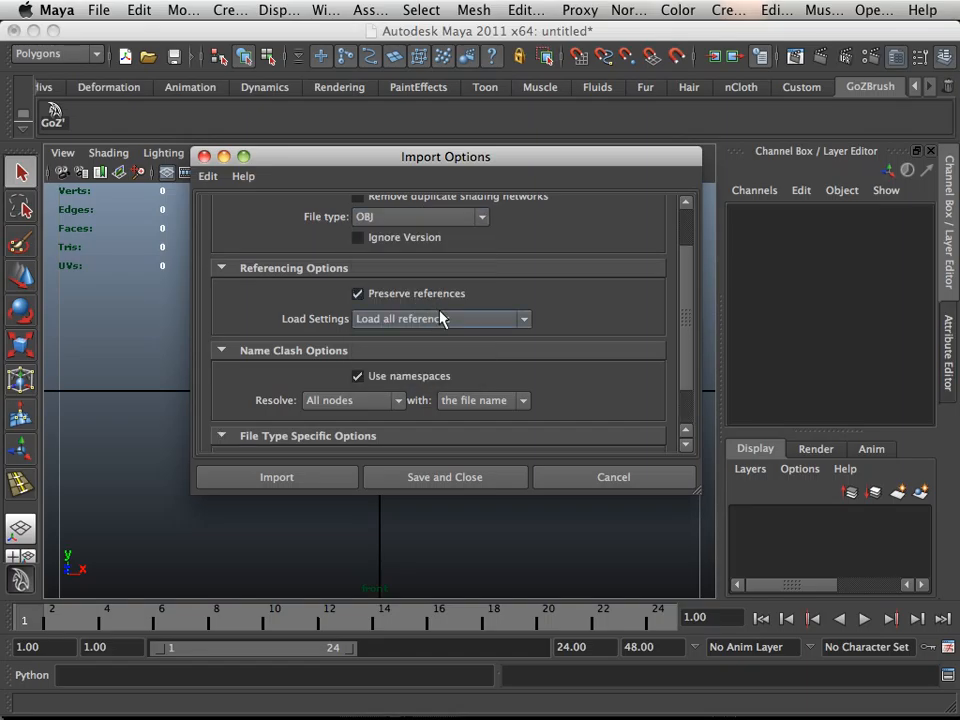
drag(680, 307, 683, 366)
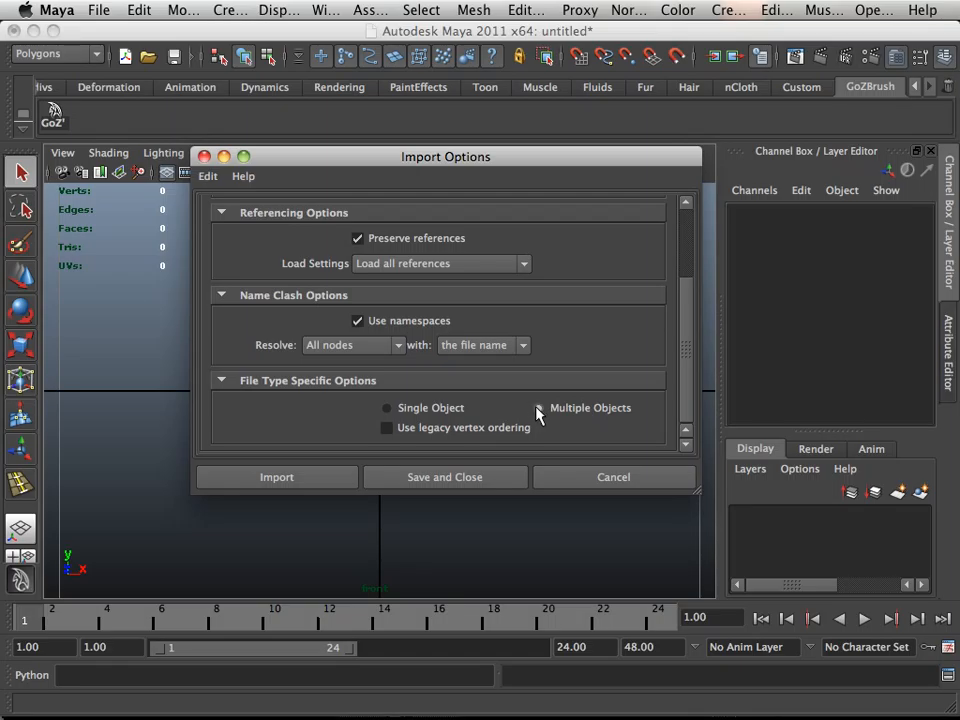
click(386, 408)
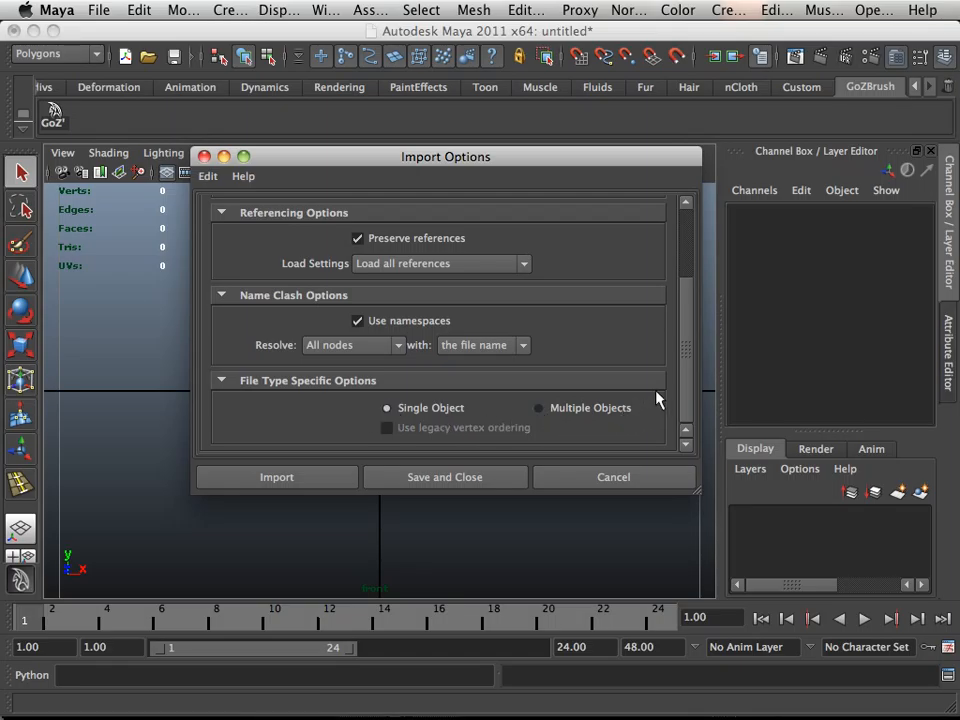
mouse_move(681, 383)
mouse_down()
mouse_move(687, 297)
mouse_move(694, 379)
mouse_move(697, 311)
mouse_move(677, 390)
mouse_up()
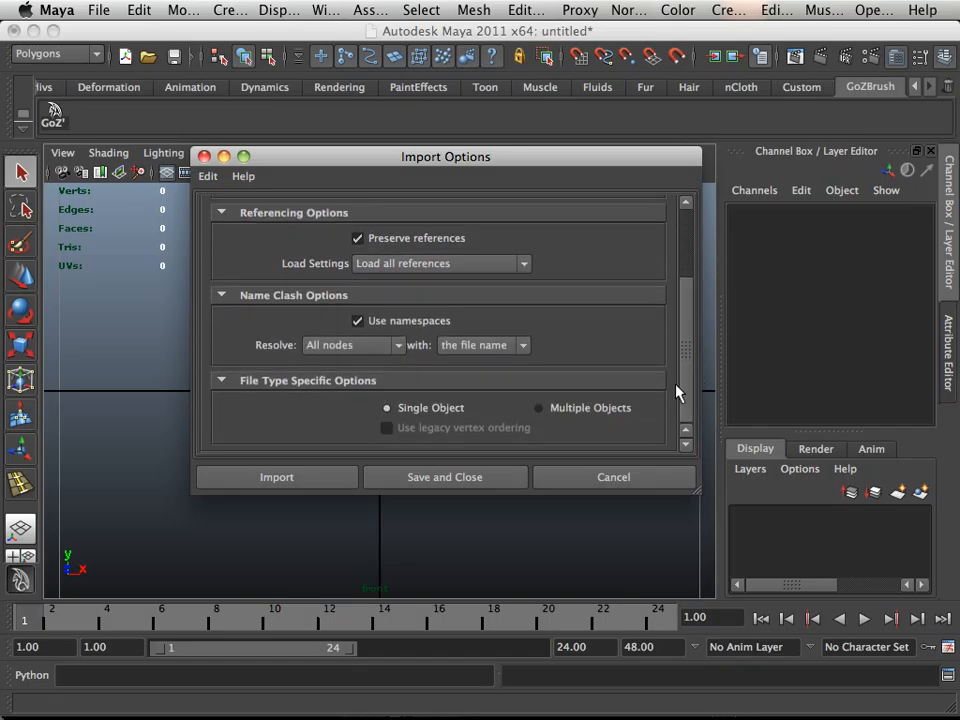
Step: Import head_model3.OBJ from the Organic UVS Maya folder on the Desktop
click(295, 479)
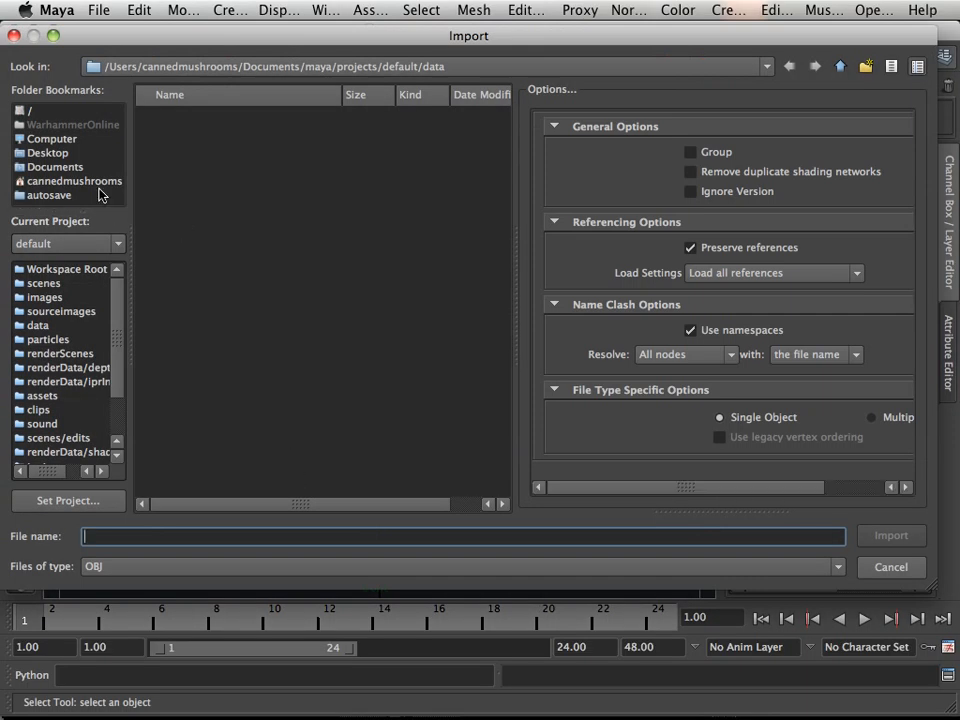
click(57, 153)
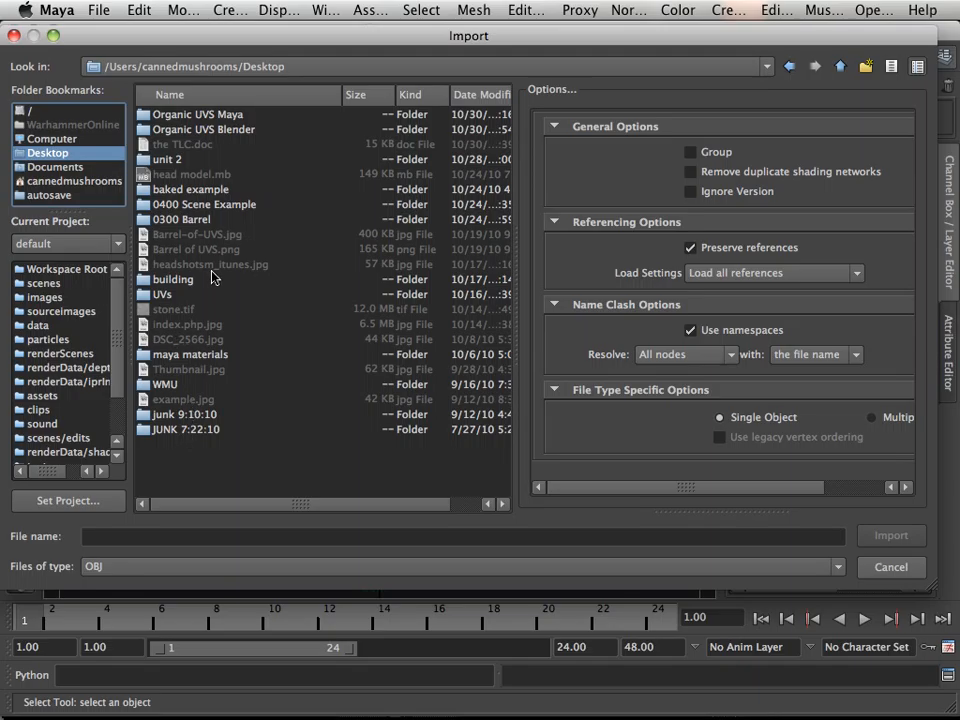
double_click(218, 116)
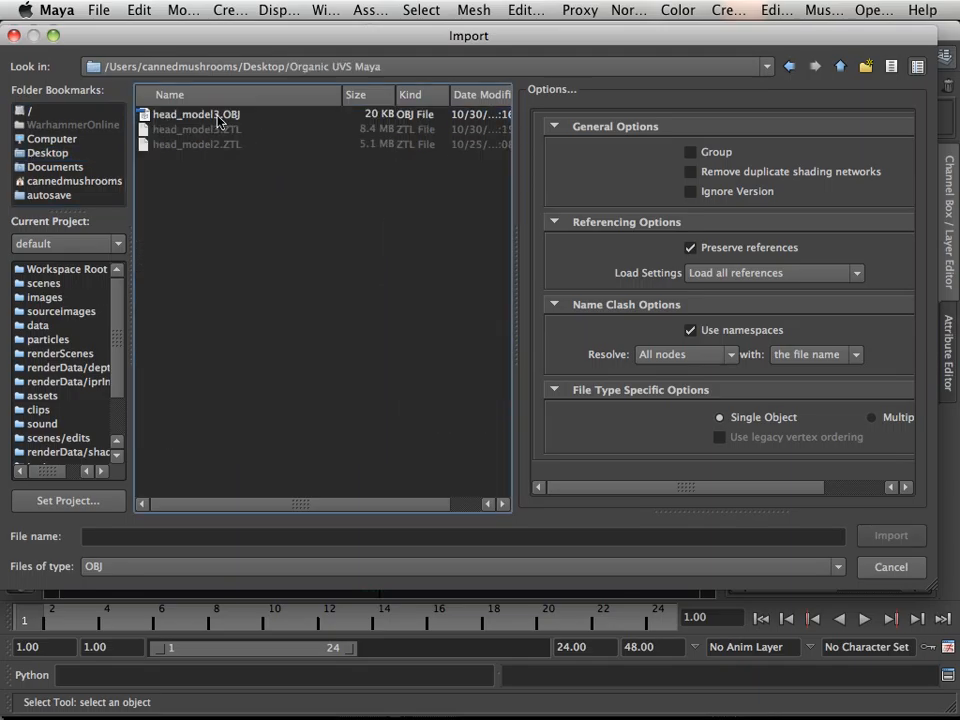
double_click(220, 116)
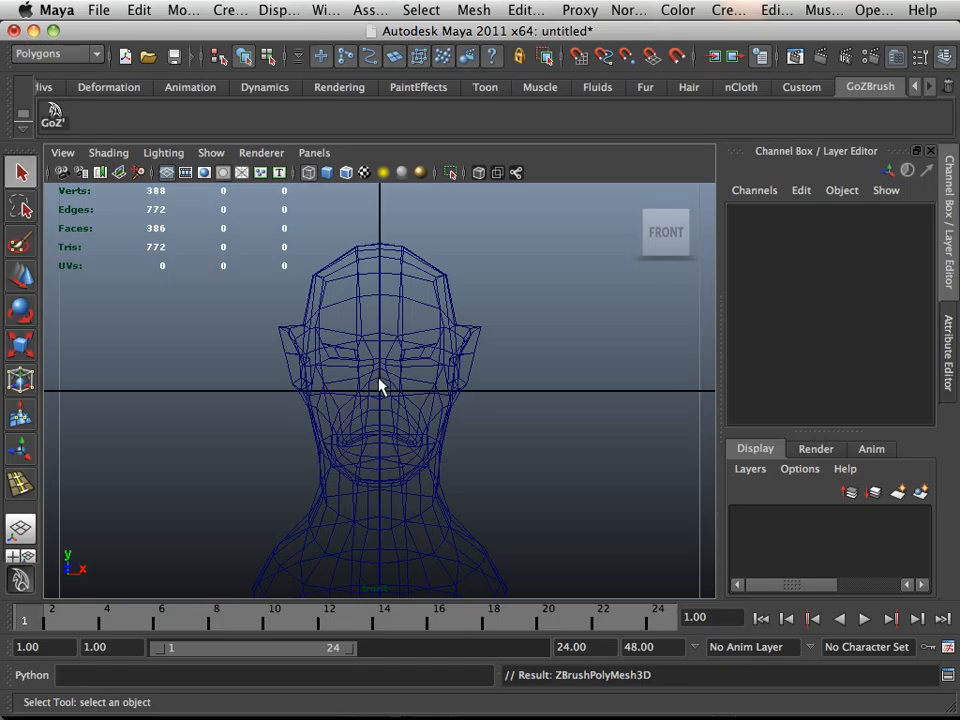
Step: Select the imported head and examine its mesh from the front and side in the perspective view
click(405, 413)
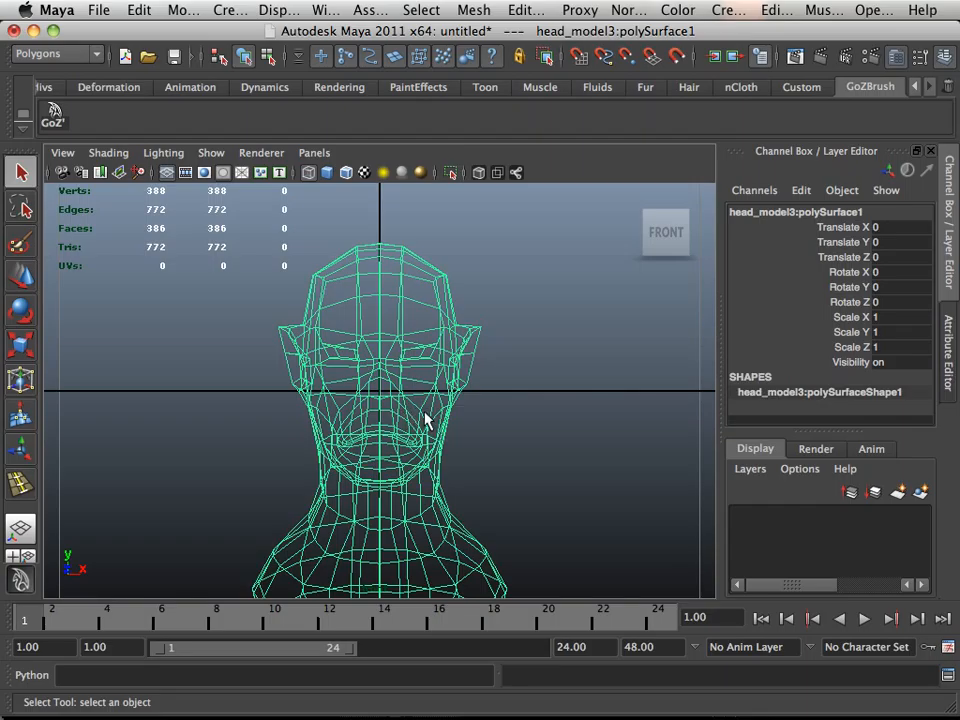
key(space)
key(space)
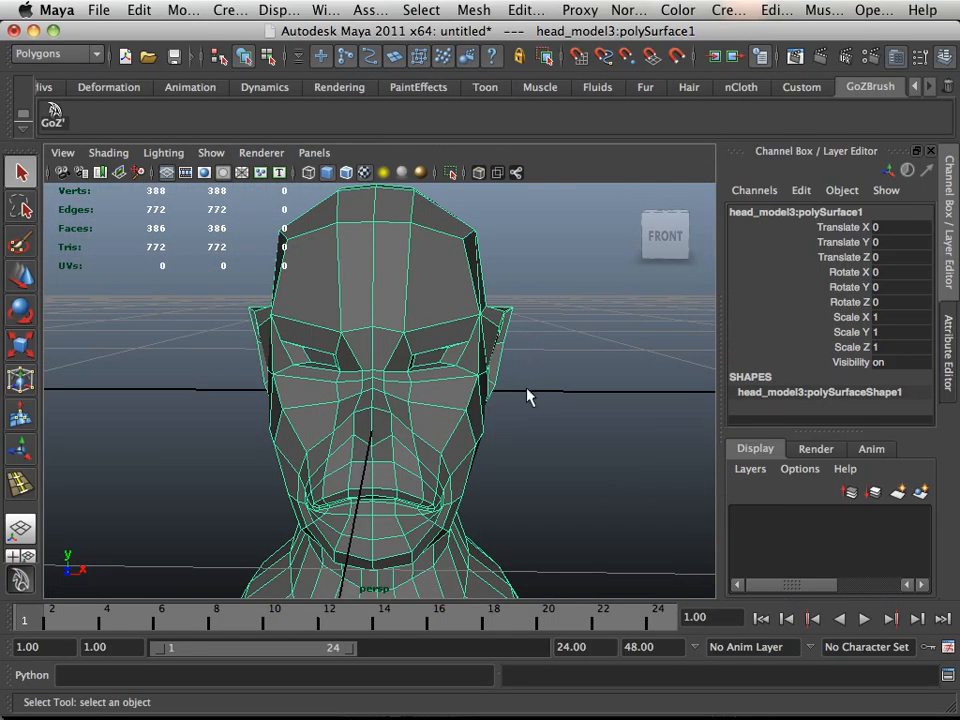
alt+drag(528, 397, 405, 399)
alt+right_drag(405, 399, 314, 380)
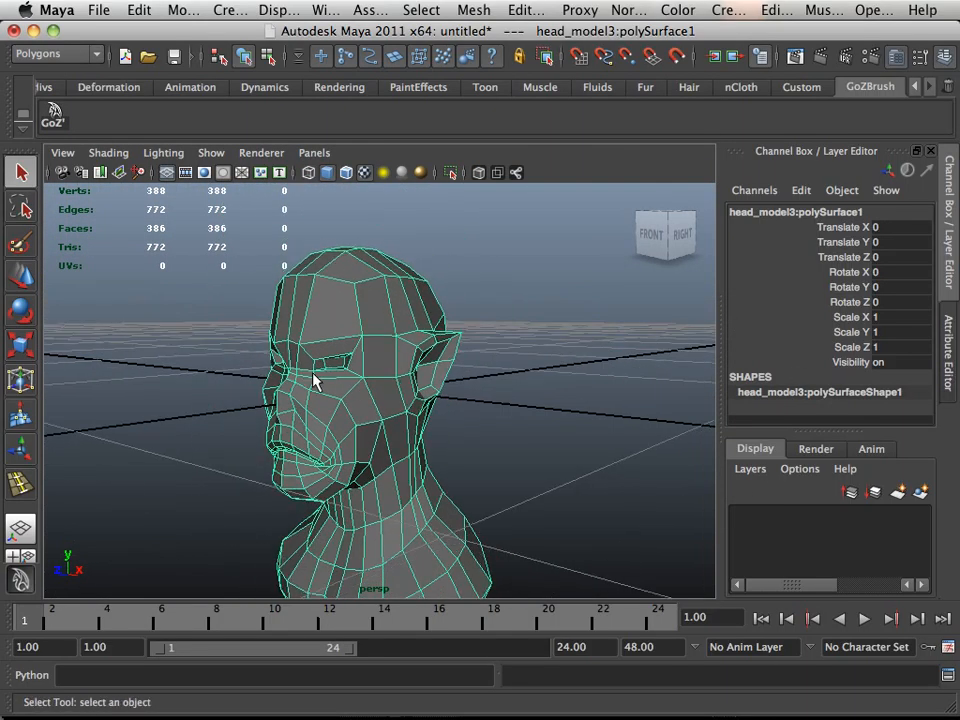
alt+drag(314, 380, 381, 360)
alt+right_drag(381, 360, 459, 369)
alt+drag(459, 369, 432, 387)
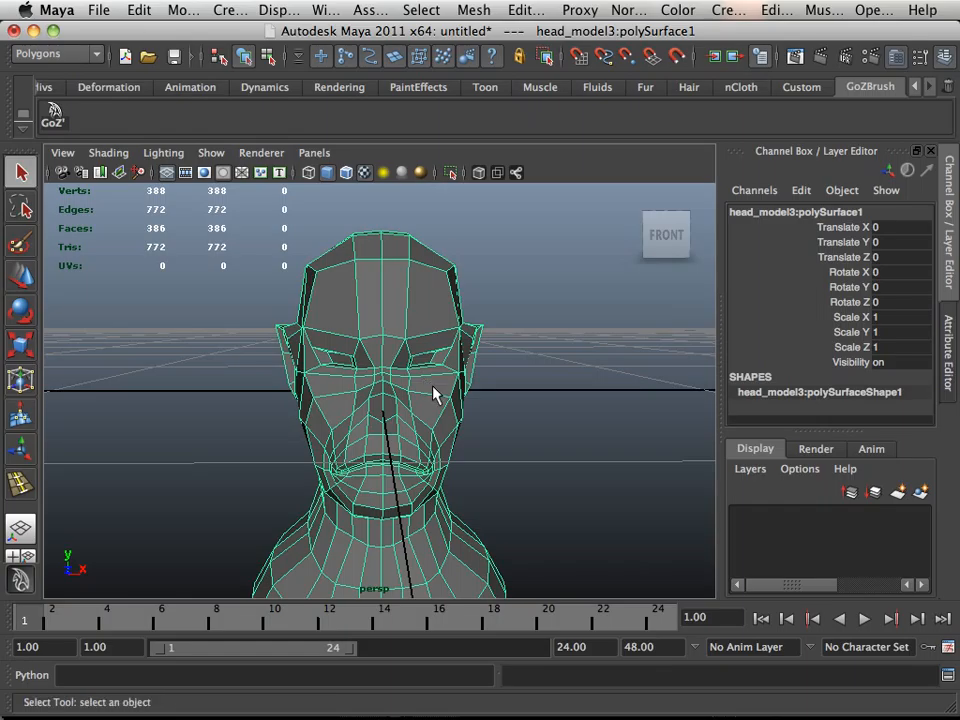
alt+right_drag(432, 393, 480, 414)
alt+drag(471, 407, 431, 414)
alt+right_drag(431, 414, 450, 418)
alt+drag(450, 418, 369, 401)
Step: Return to the front view and frame the whole bust, from the top of the head to the shoulders
key(space)
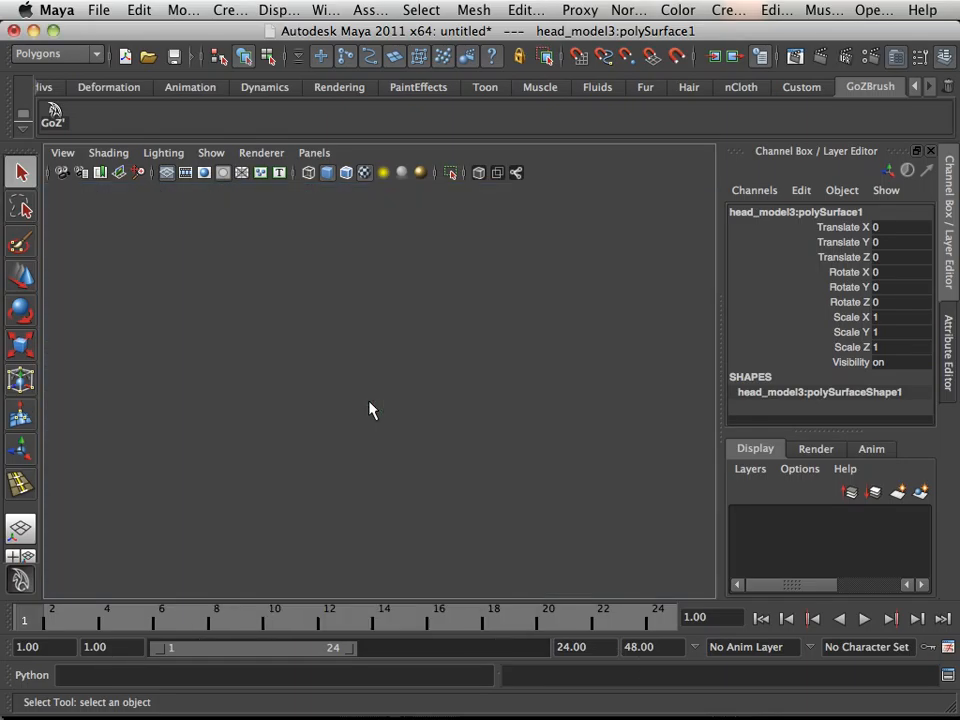
key(space)
scroll(332, 476, down, 5)
scroll(332, 476, up, 5)
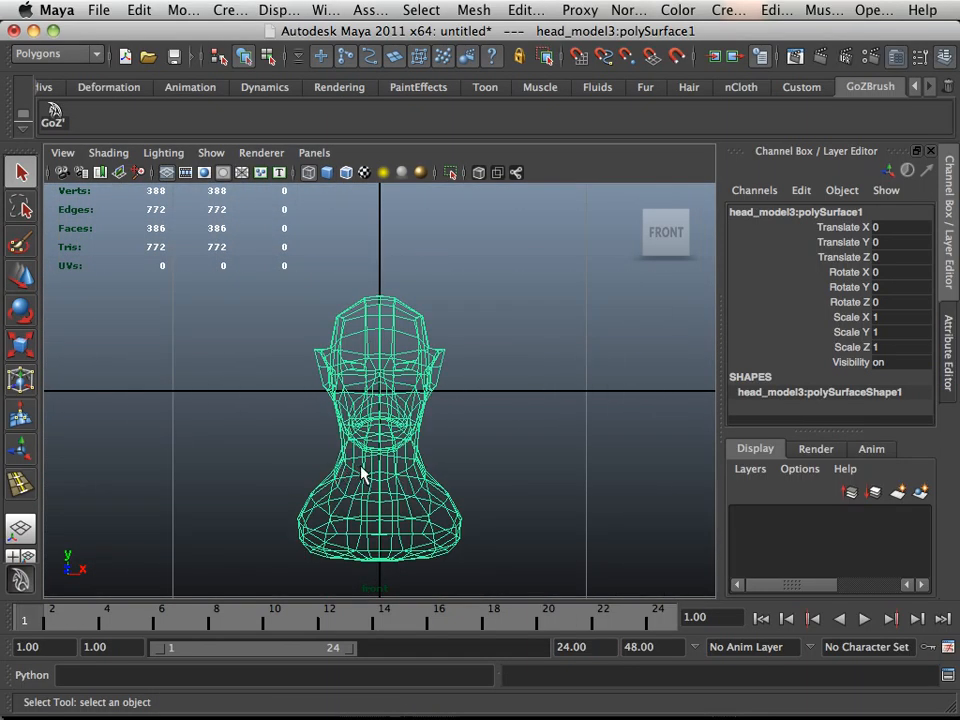
alt+middle_drag(360, 461, 349, 432)
alt+right_drag(349, 432, 423, 492)
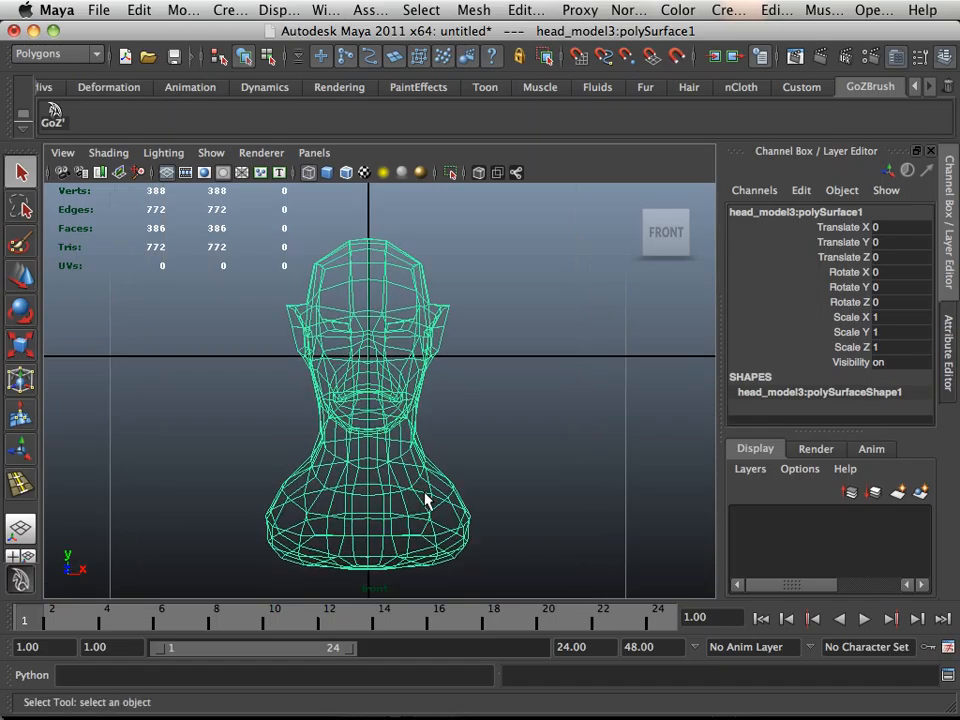
alt+middle_drag(408, 478, 437, 450)
alt+right_drag(437, 448, 446, 453)
alt+middle_drag(446, 453, 446, 461)
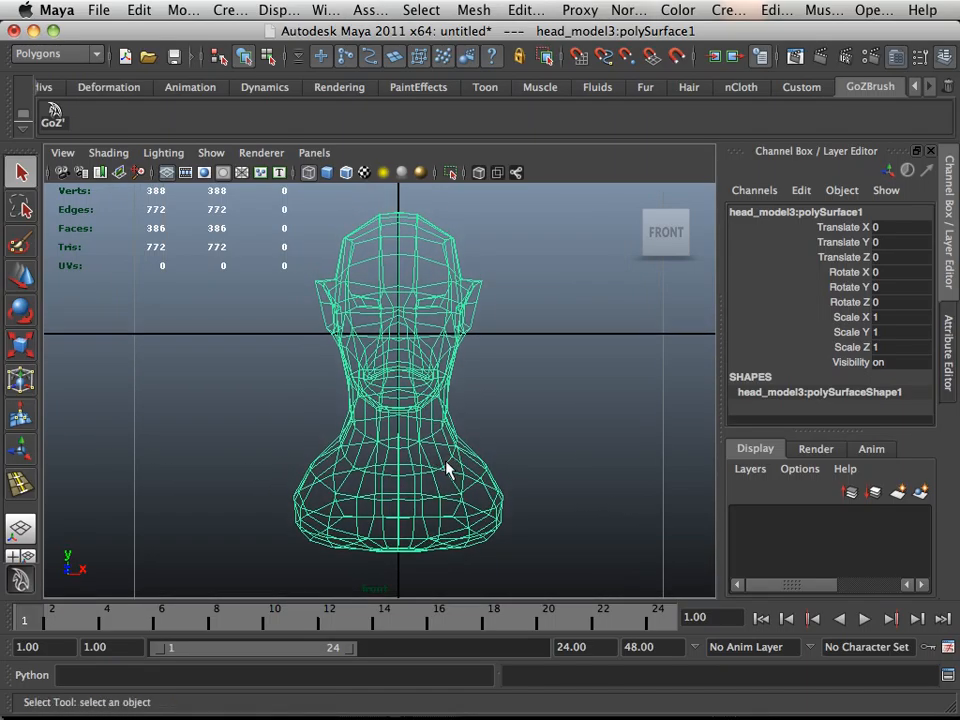